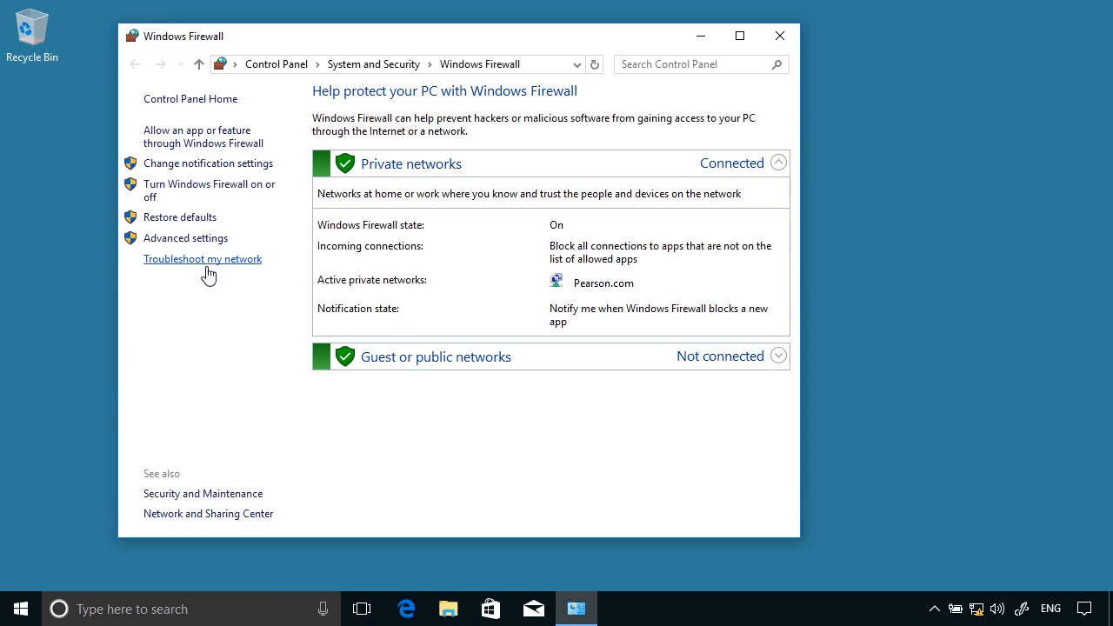
Step: Check the firewall notification settings, then view the apps allowed through the firewall
click(213, 173)
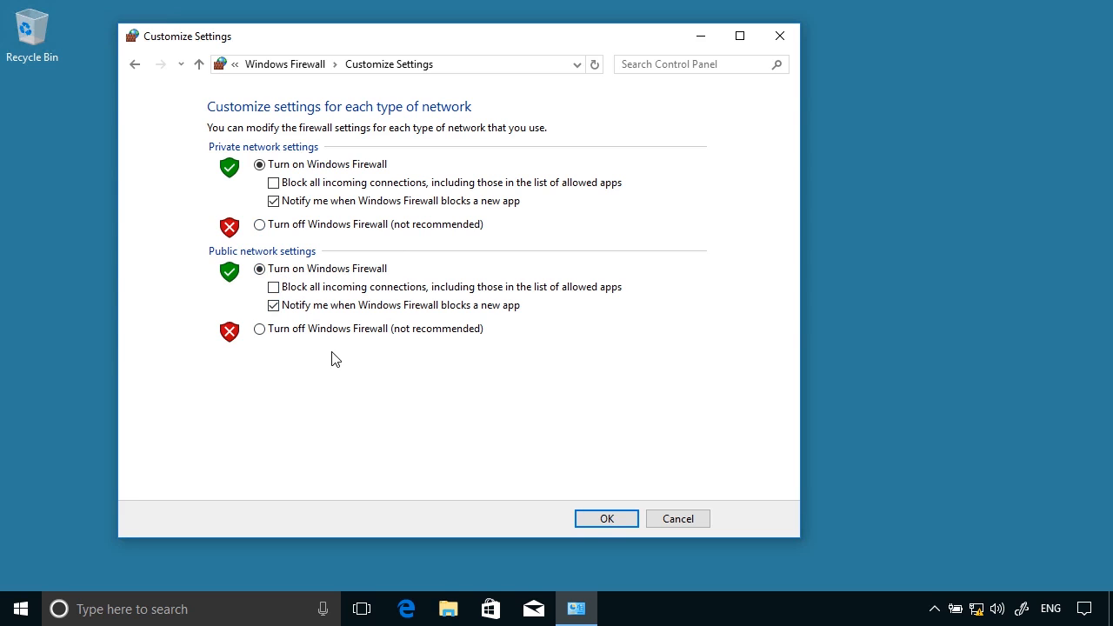
click(132, 67)
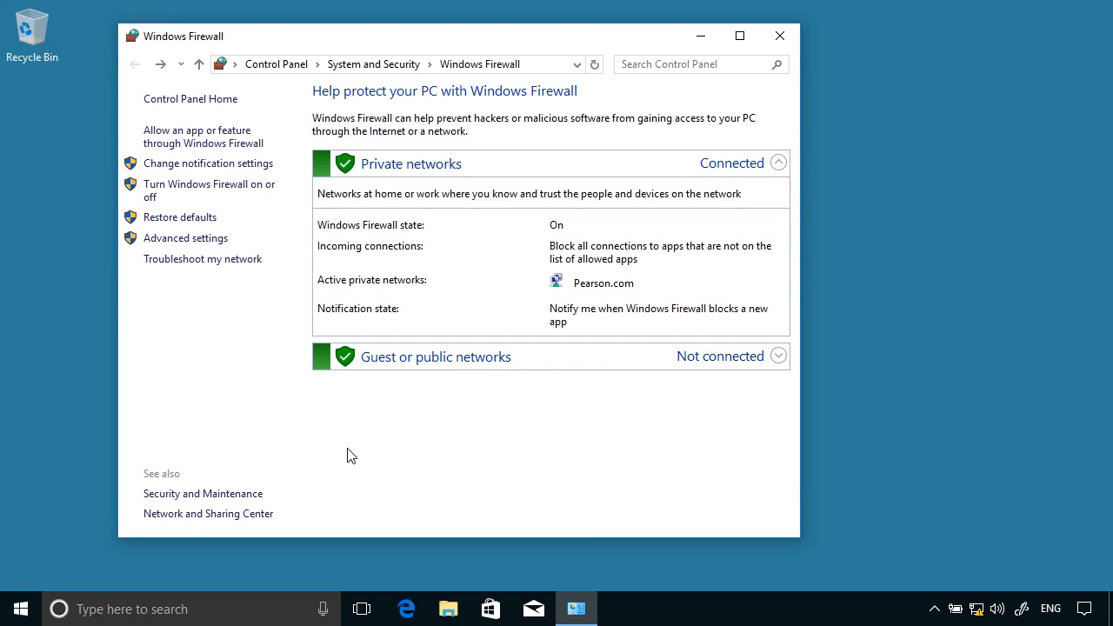
click(203, 143)
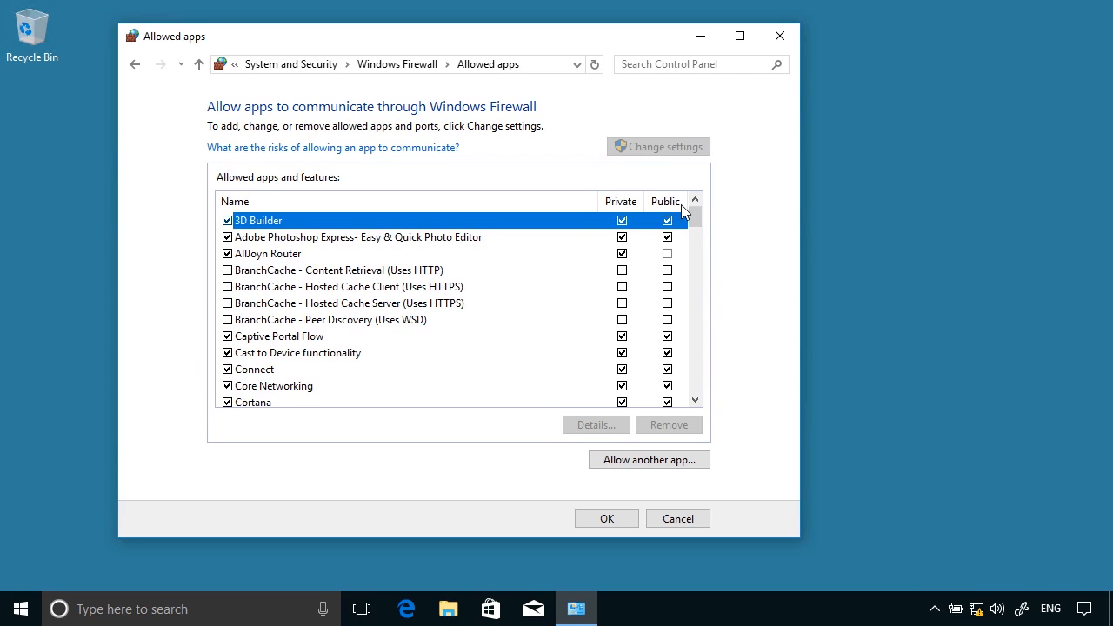
Step: Browse the allowed apps list, start adding an app, then cancel without changes and close the page
click(698, 383)
click(699, 386)
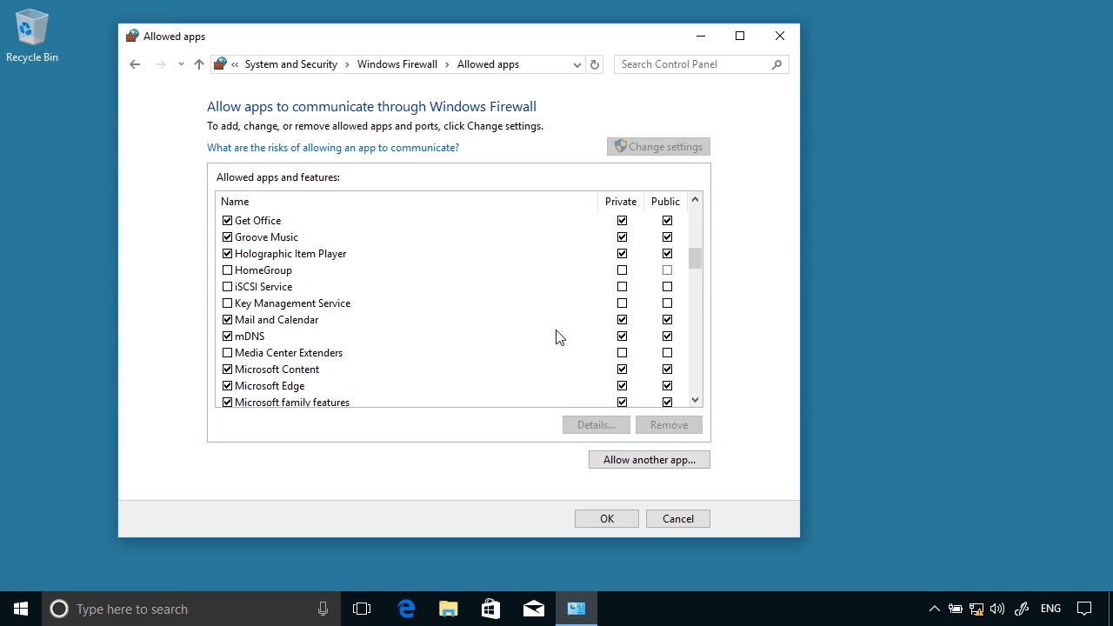
click(695, 399)
click(696, 399)
click(696, 399)
click(696, 399)
click(696, 399)
click(695, 399)
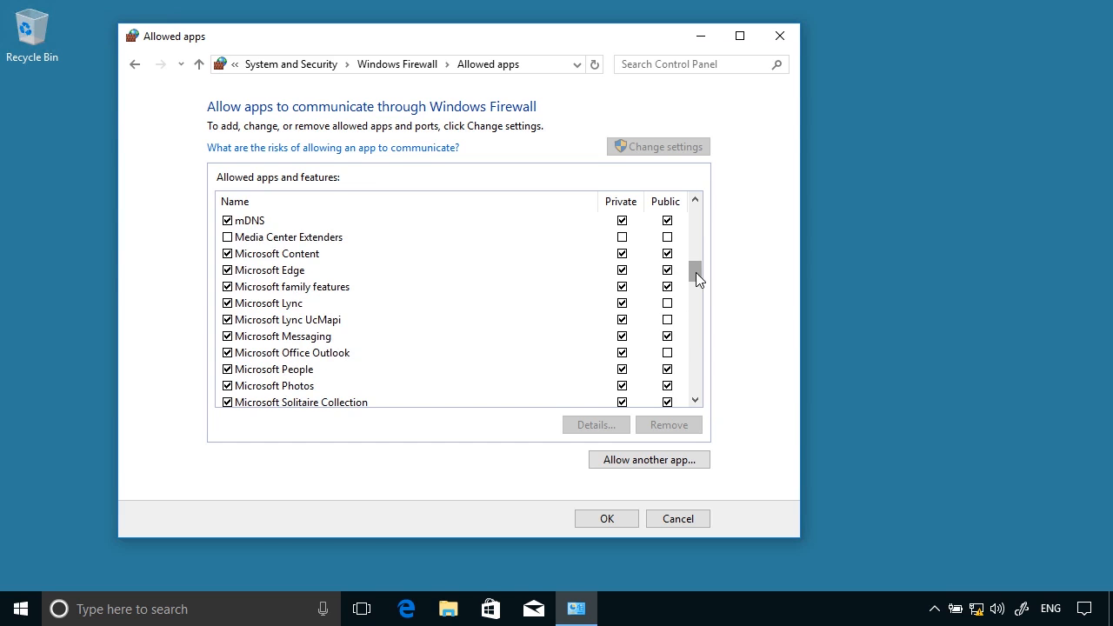
drag(696, 278, 706, 326)
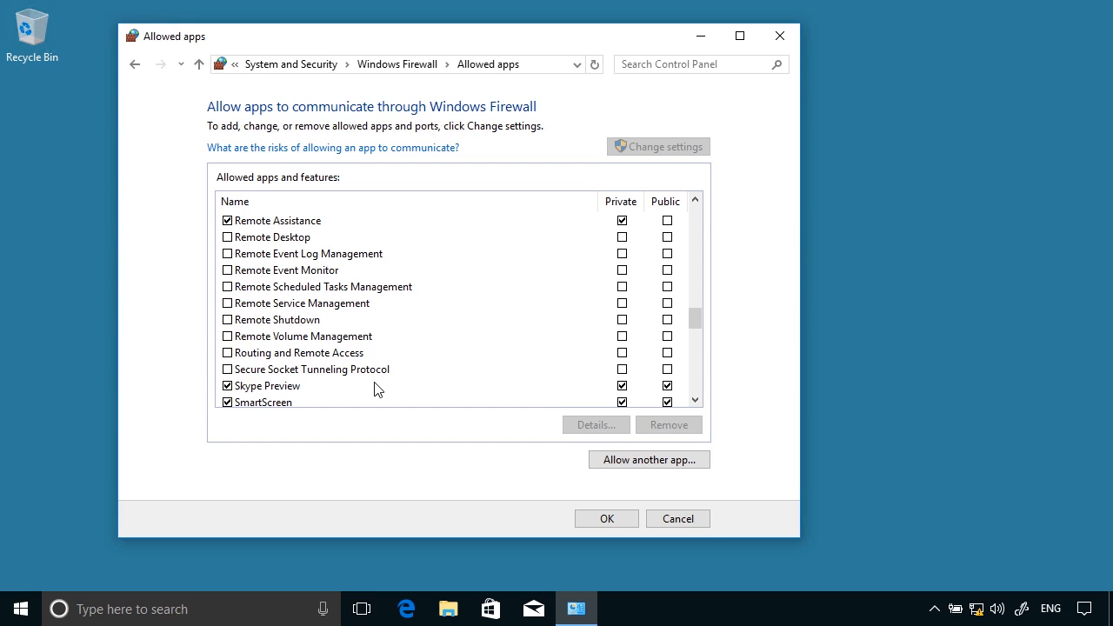
click(620, 467)
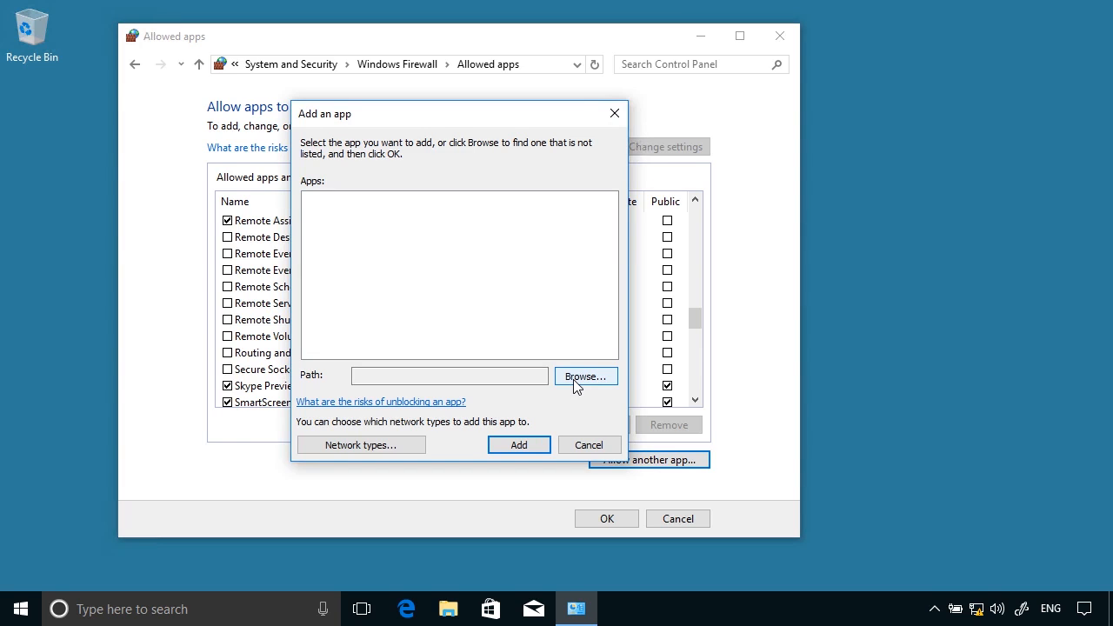
click(589, 445)
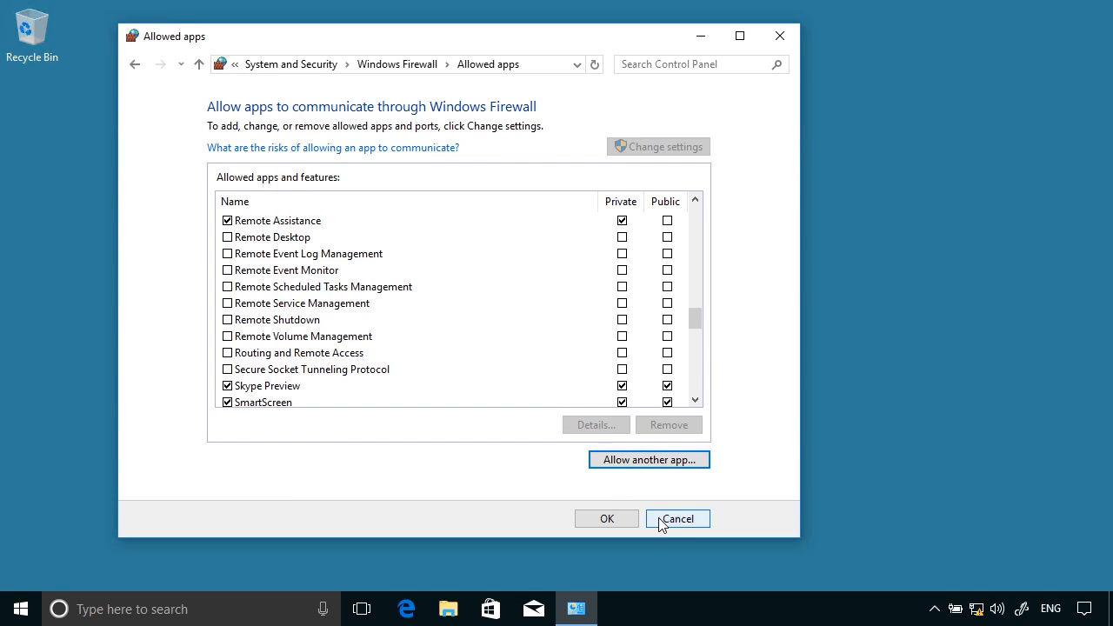
click(630, 519)
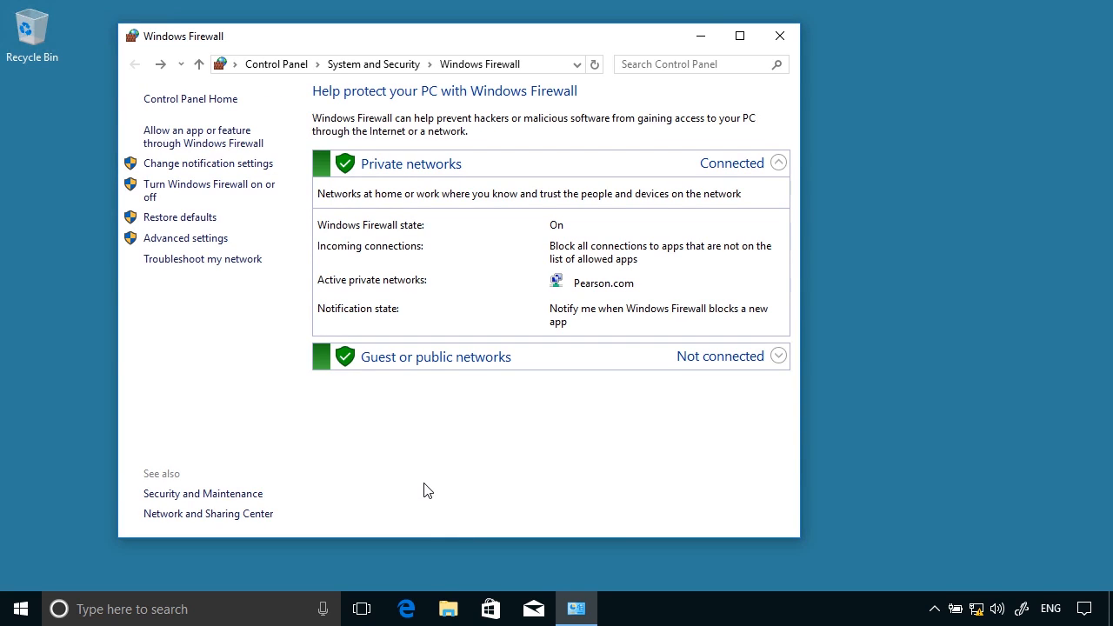
Step: Open the Advanced settings console maximized and compare the Inbound and Outbound Rules lists
click(210, 248)
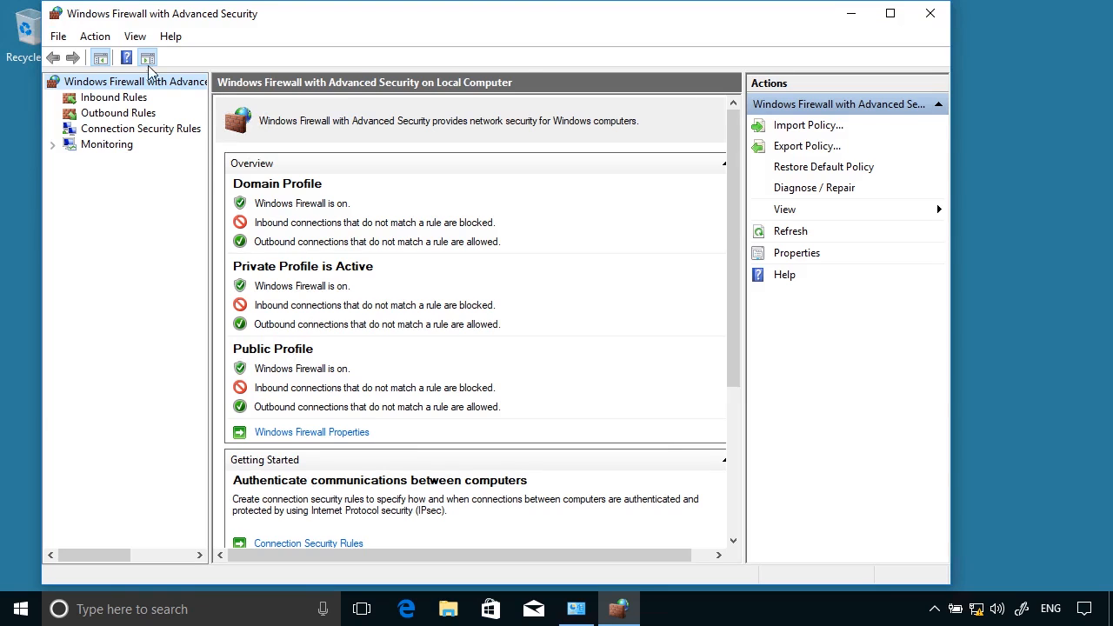
click(890, 14)
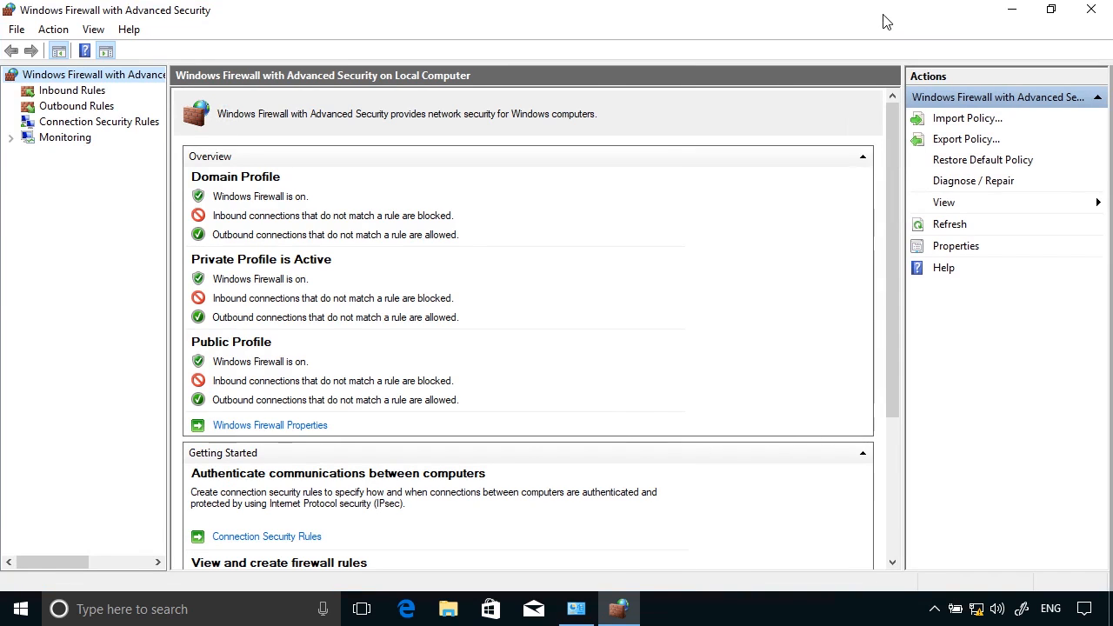
click(89, 92)
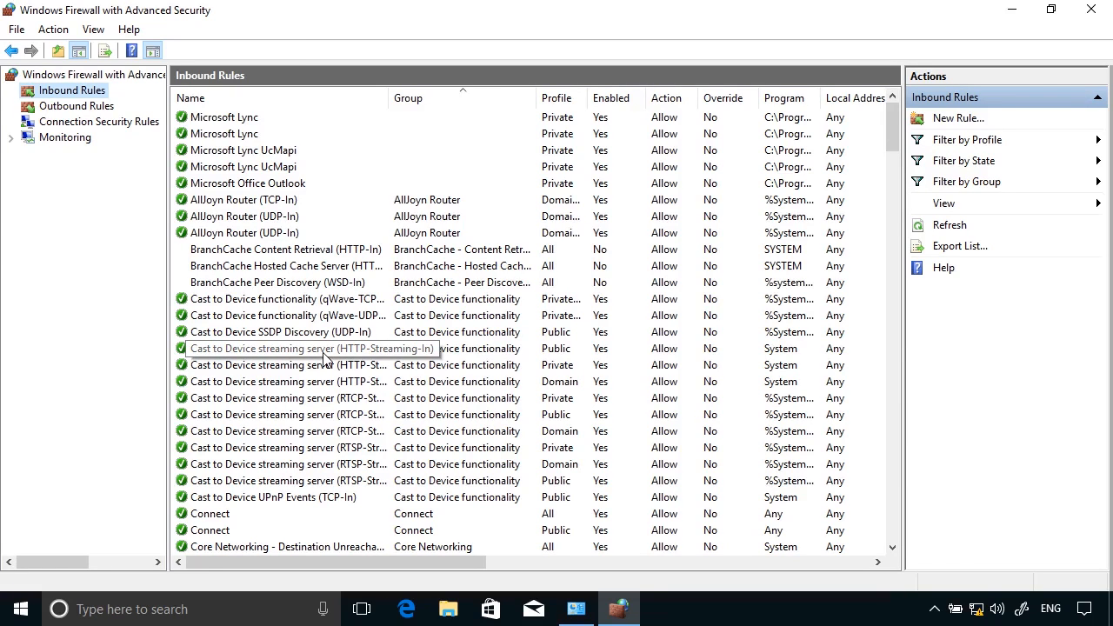
click(87, 108)
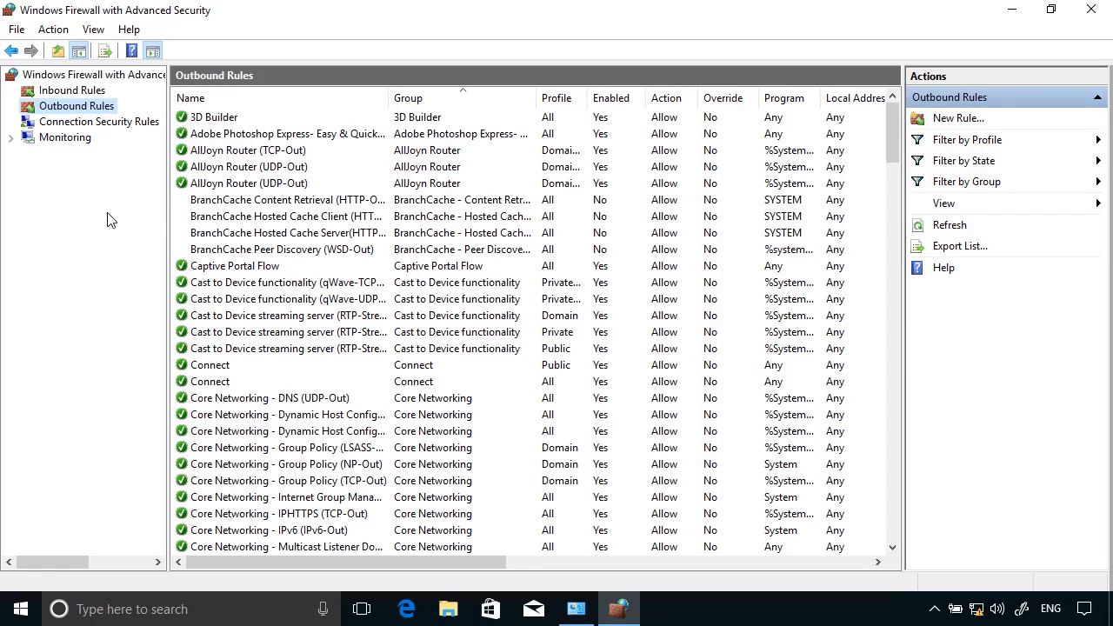
click(91, 95)
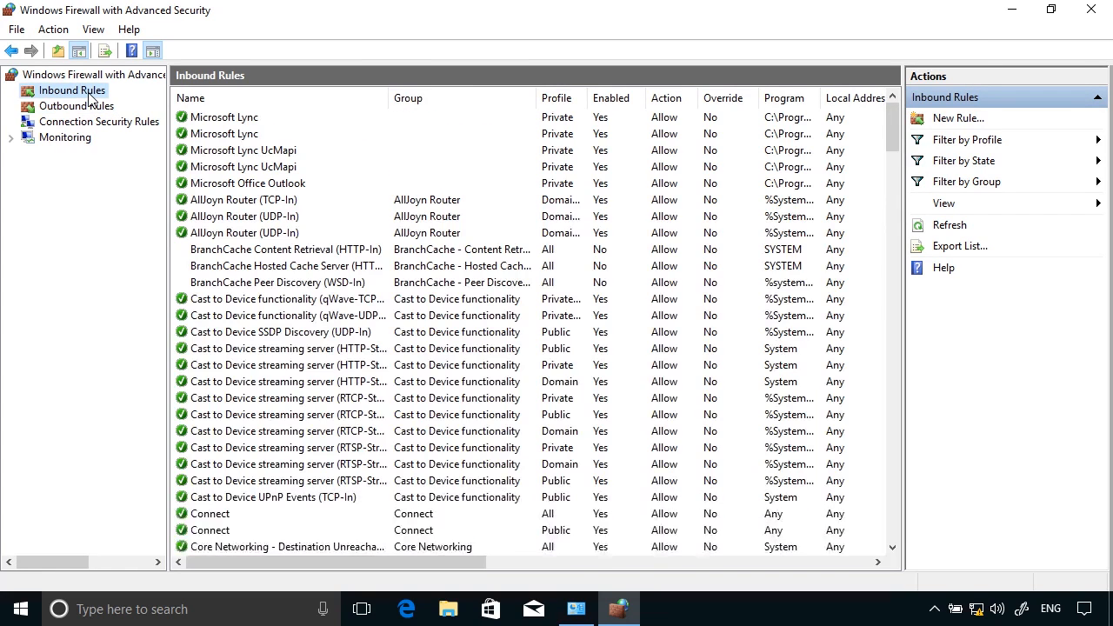
Step: Scroll through the inbound rules to review their profiles, enabled state and actions
scroll(395, 374, down, 15)
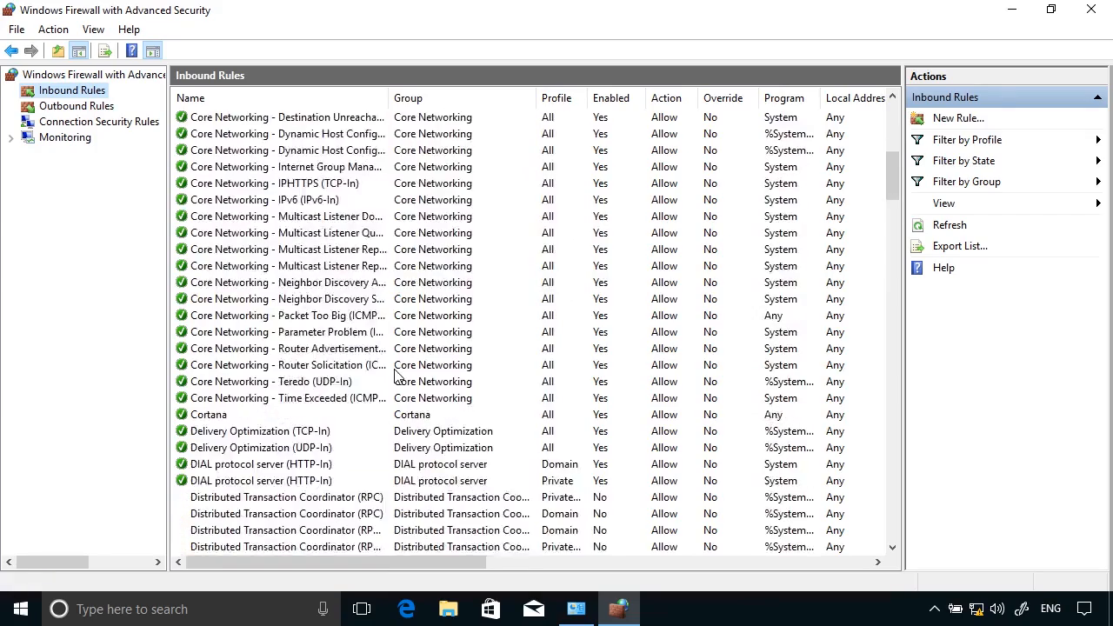
scroll(395, 374, down, 6)
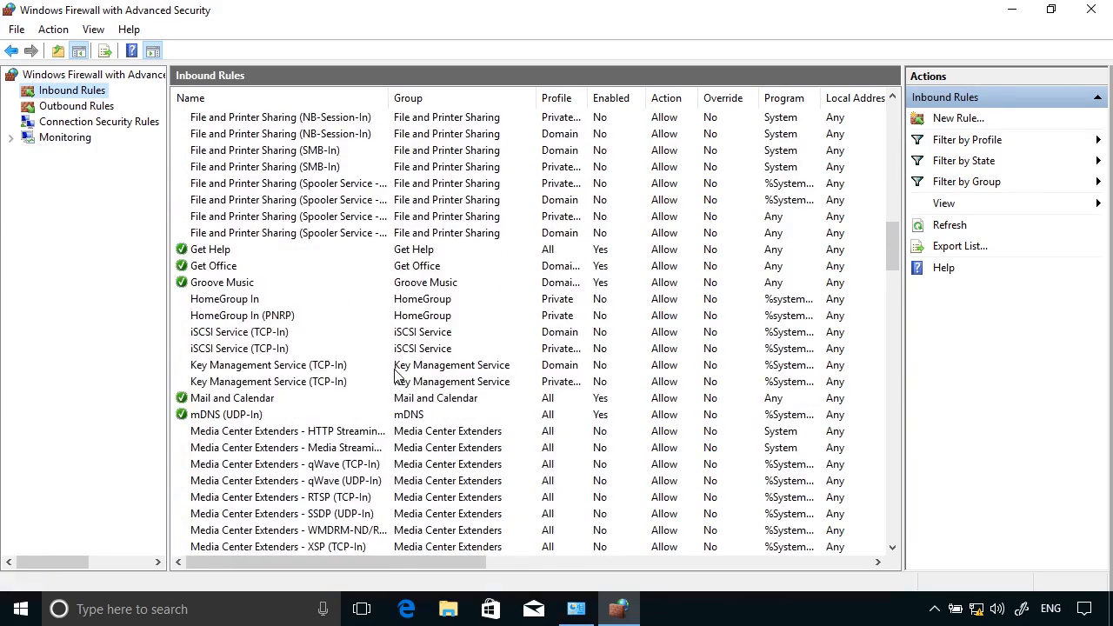
scroll(396, 374, down, 8)
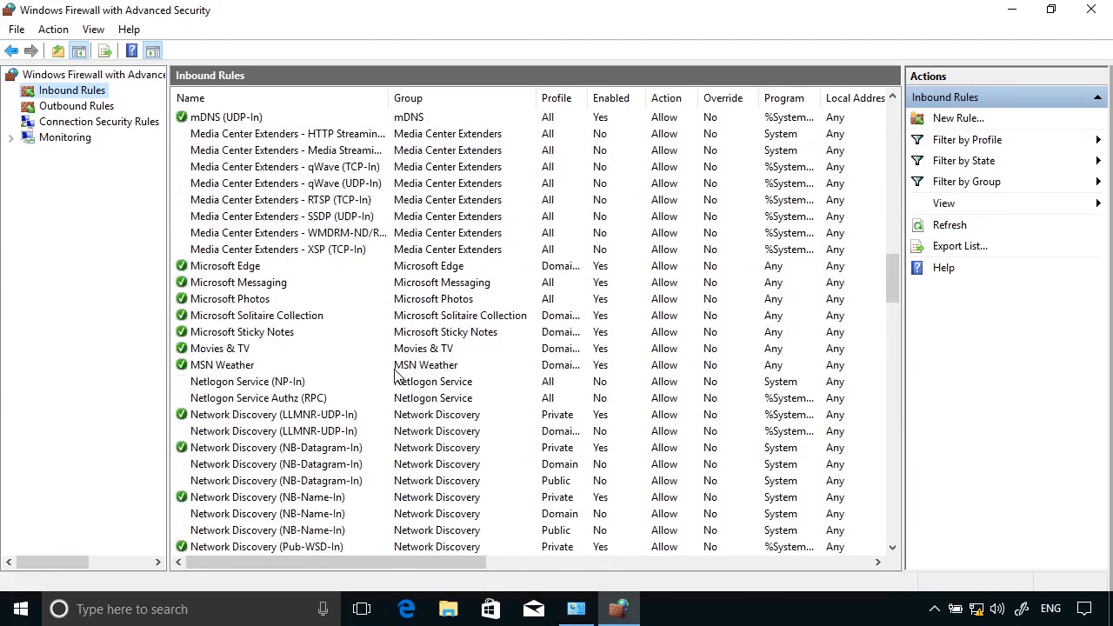
scroll(396, 374, down, 6)
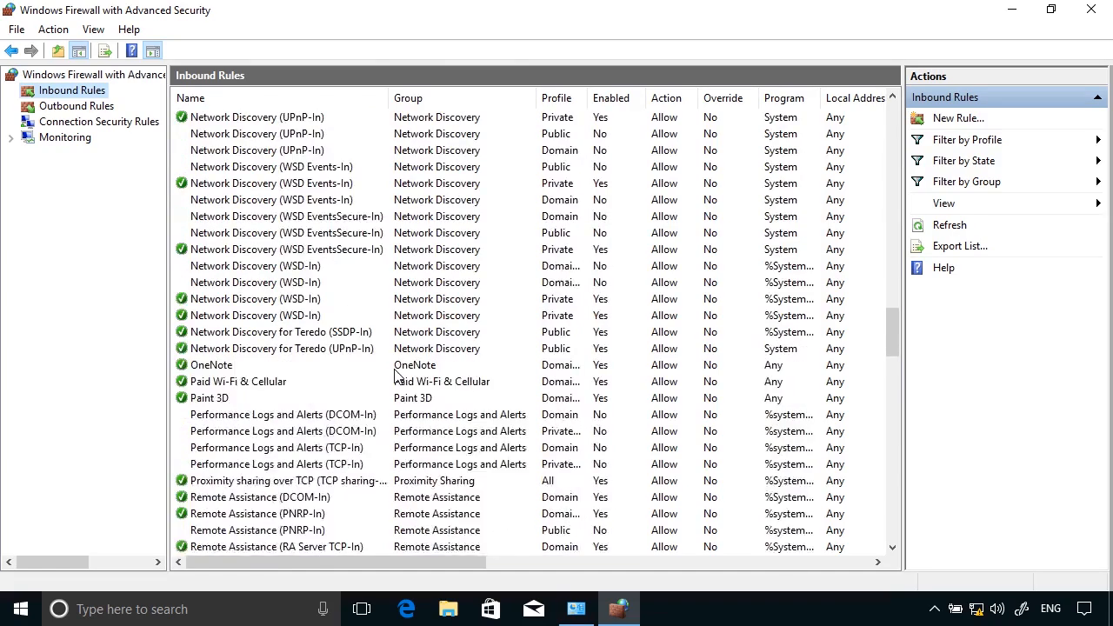
scroll(396, 374, up, 14)
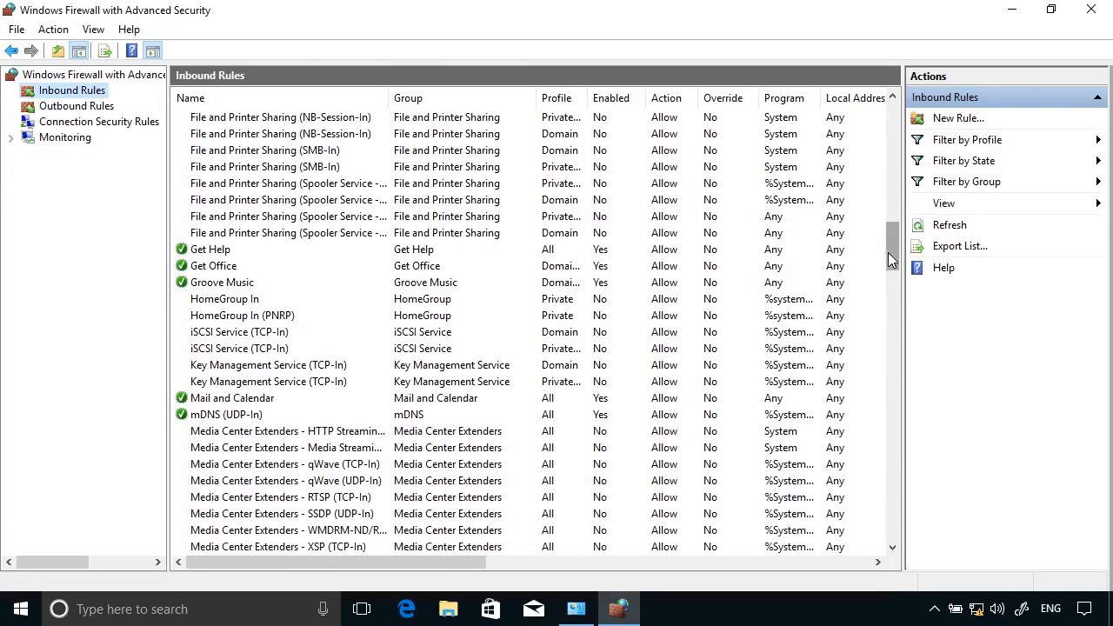
drag(893, 252, 895, 155)
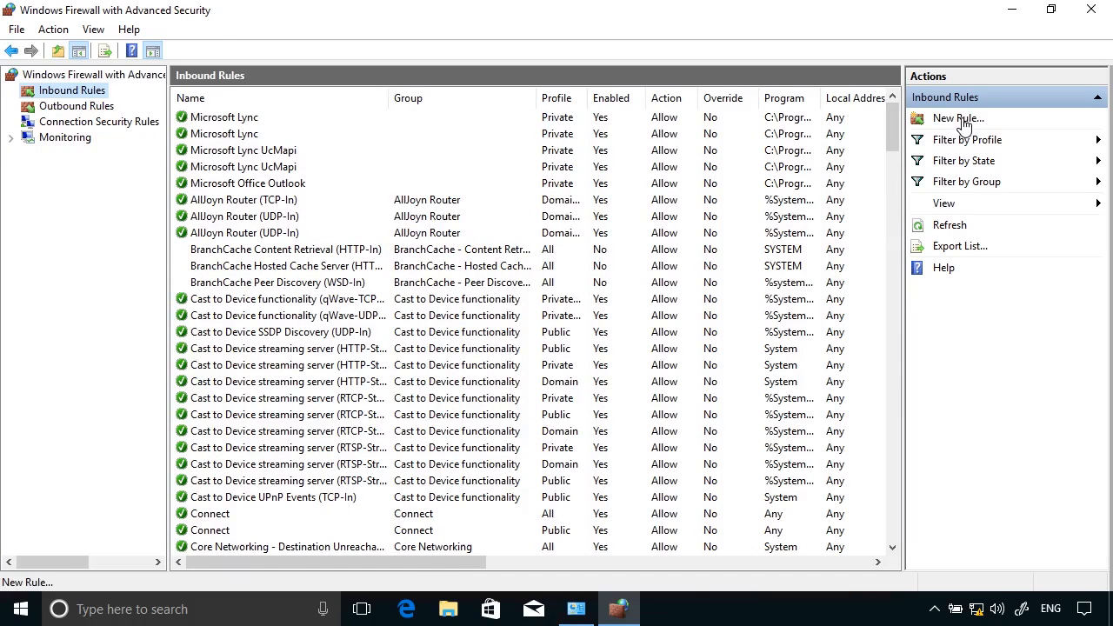
Step: Start a new inbound rule, settle on the Custom rule type after trying Predefined and Port, and reach the Program page
click(960, 121)
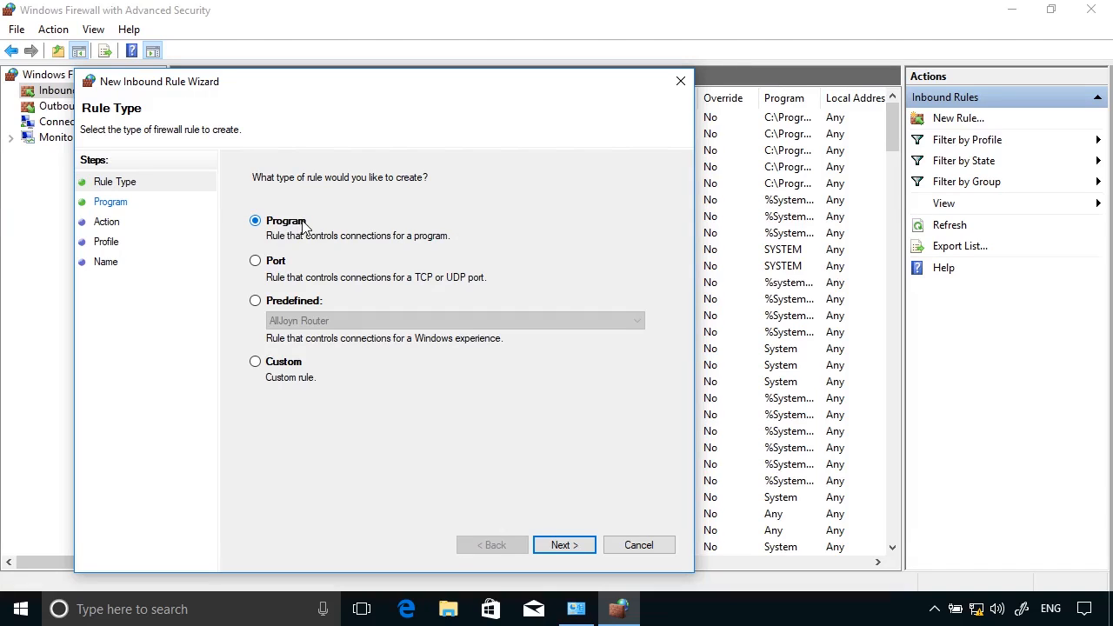
click(297, 302)
click(344, 323)
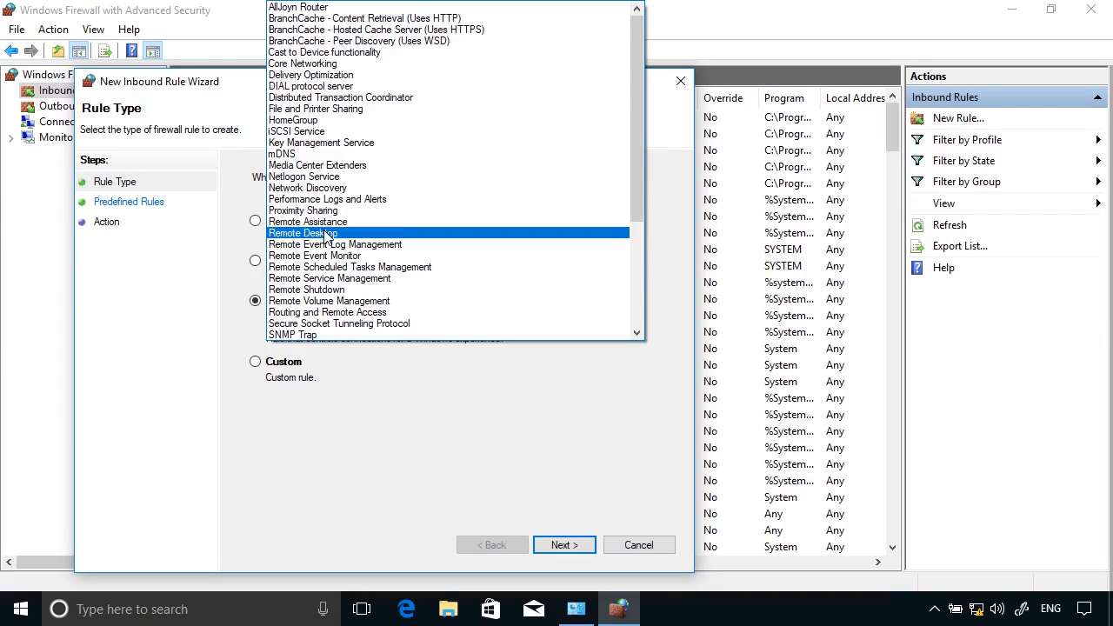
click(345, 445)
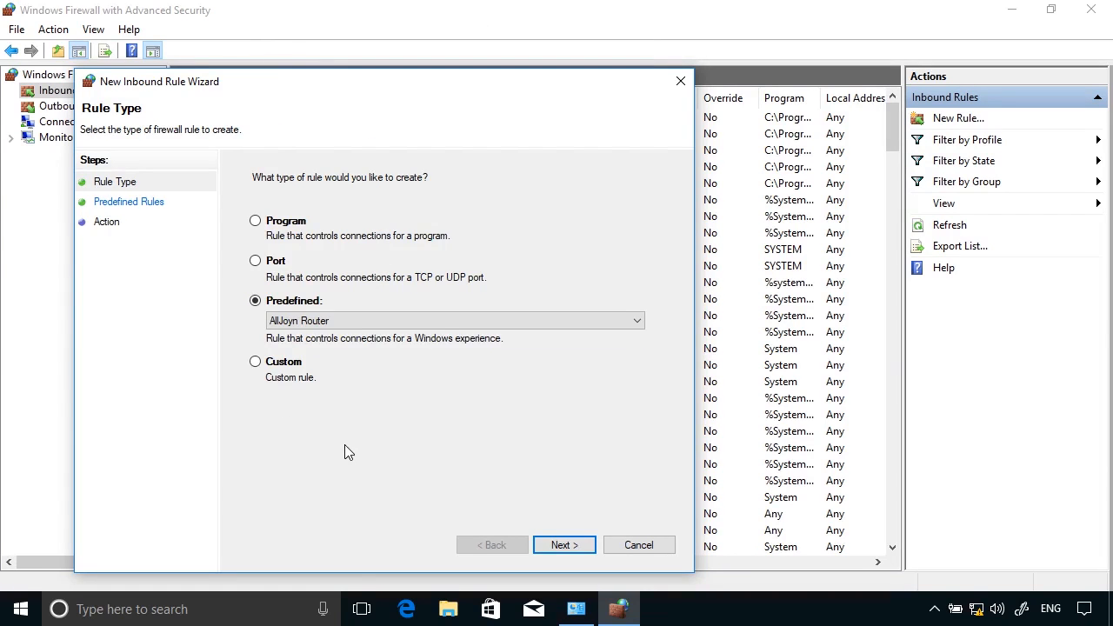
click(292, 377)
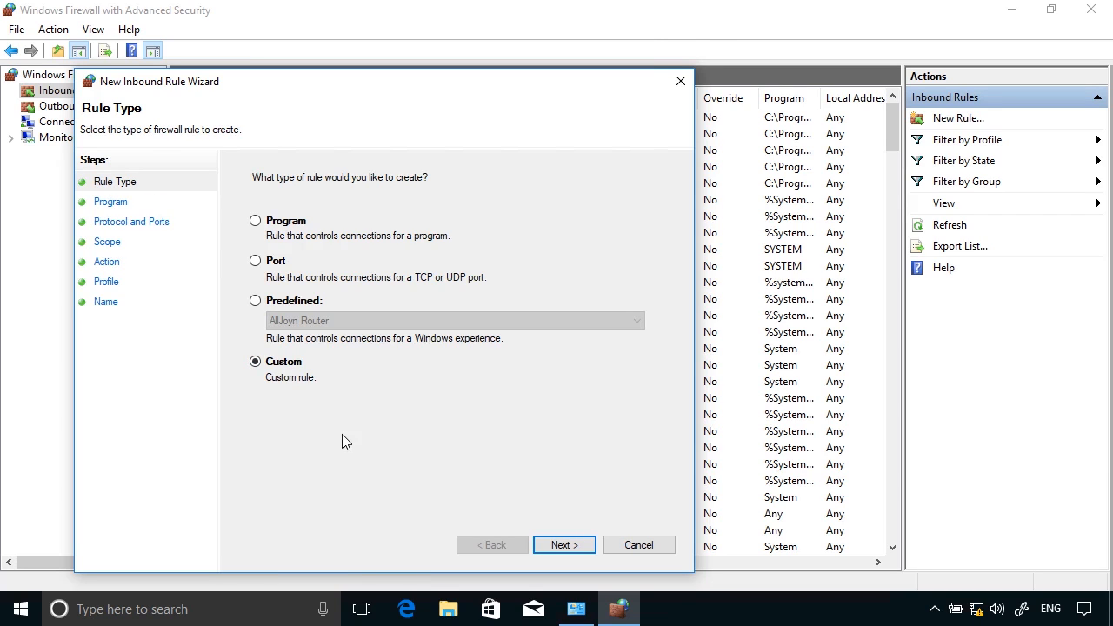
click(275, 263)
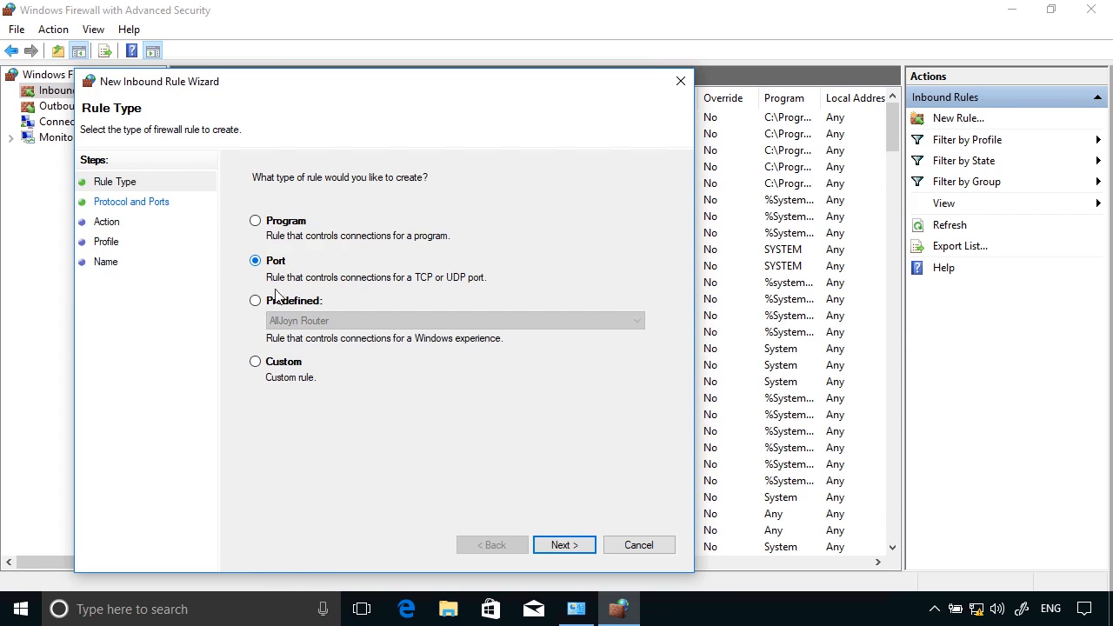
click(295, 364)
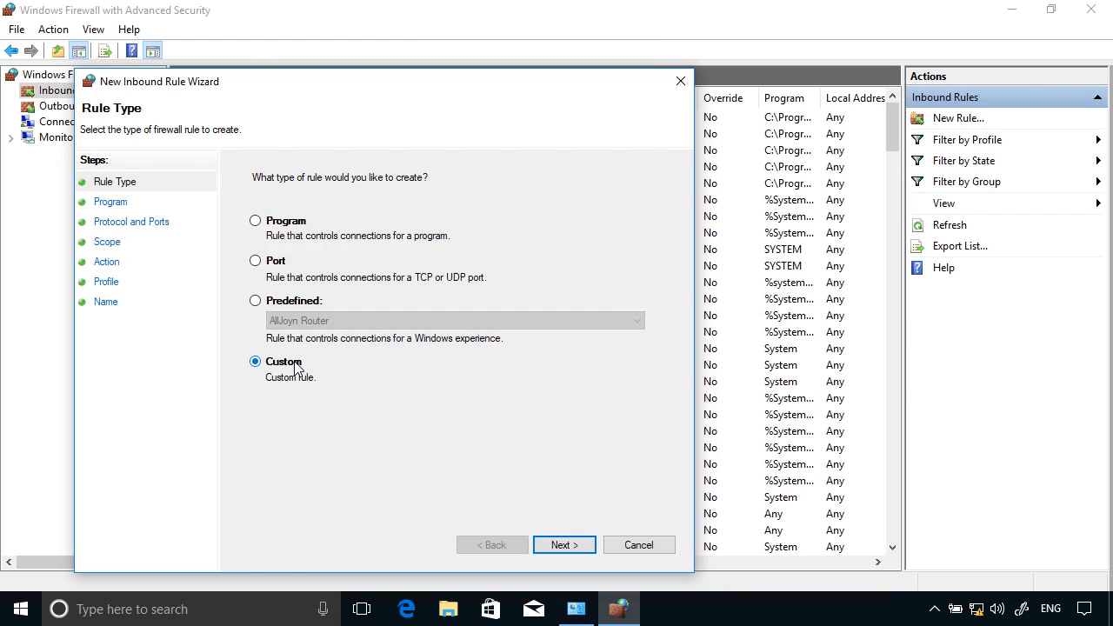
click(557, 546)
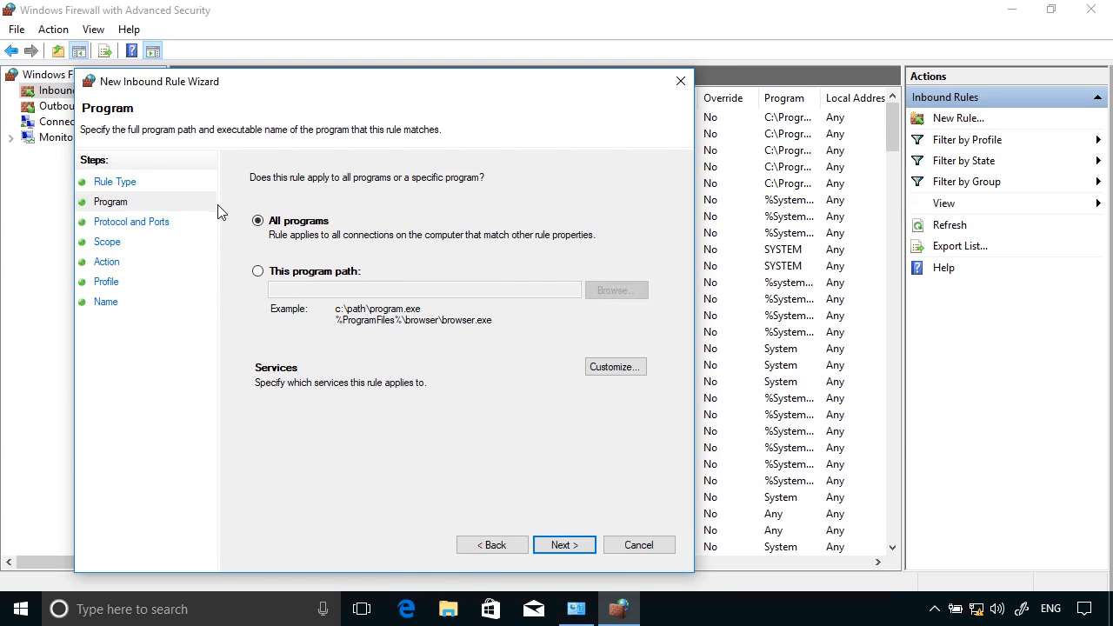
Step: Keep all programs and set the rule's protocol type to ICMPv4
click(565, 546)
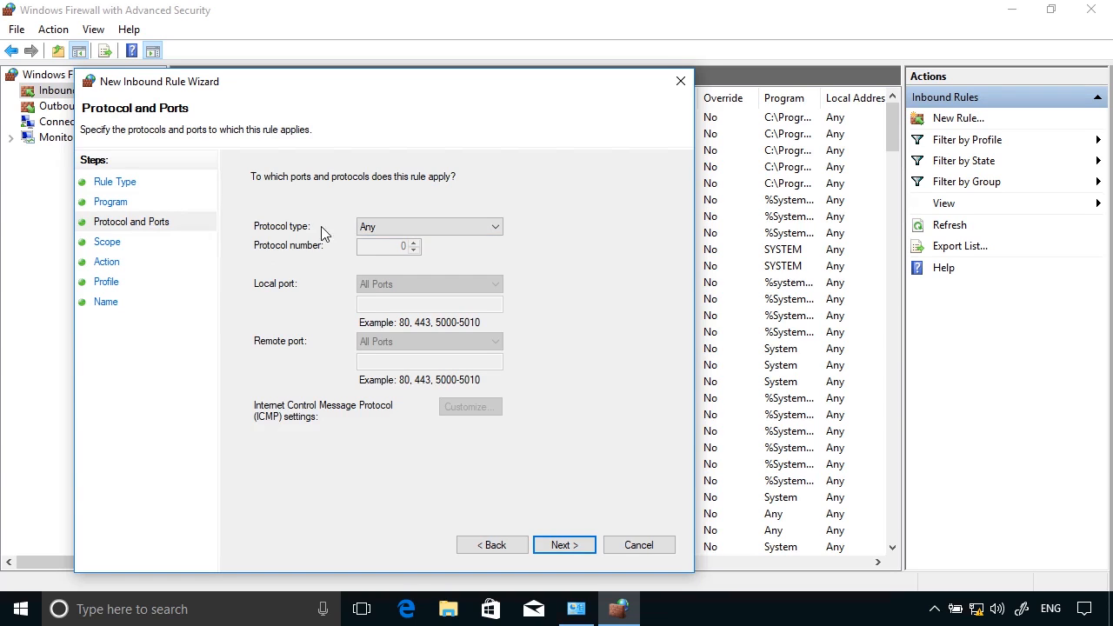
click(408, 228)
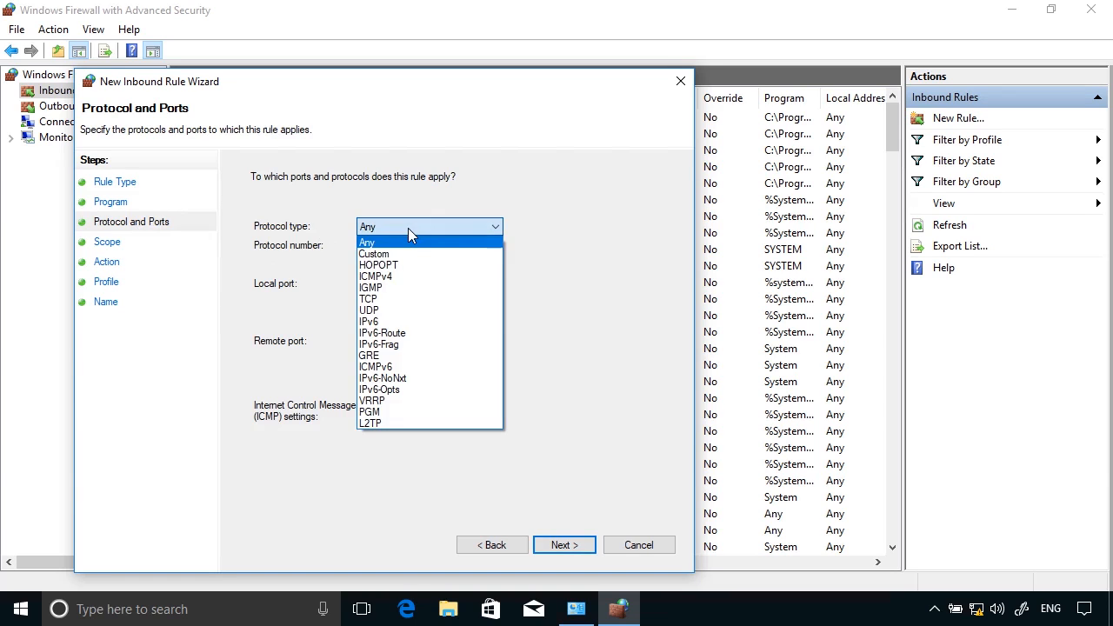
click(386, 276)
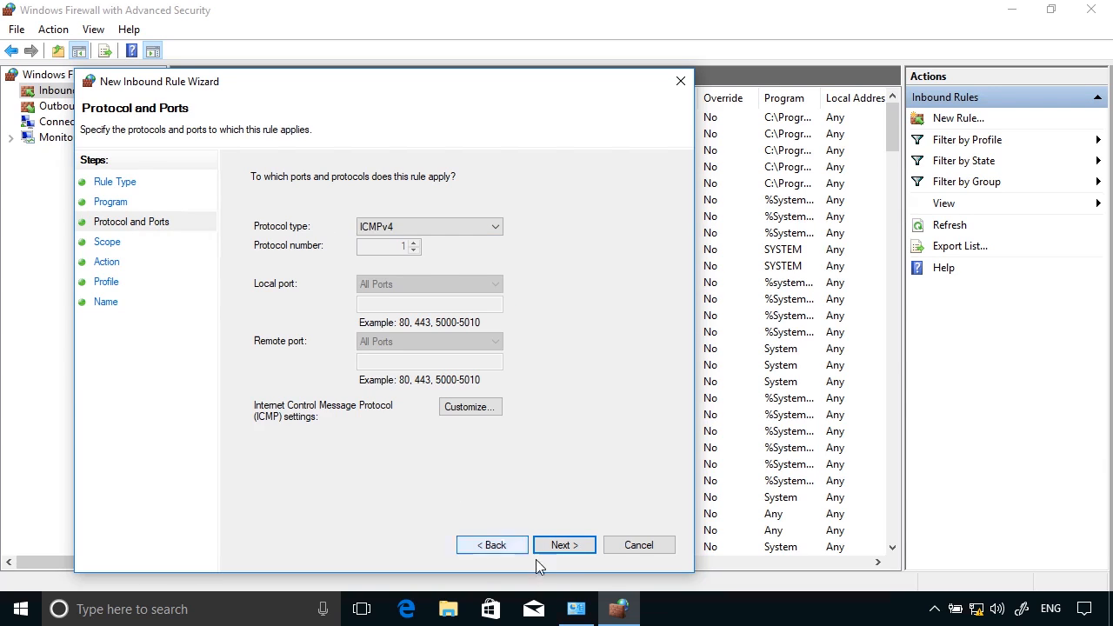
click(557, 546)
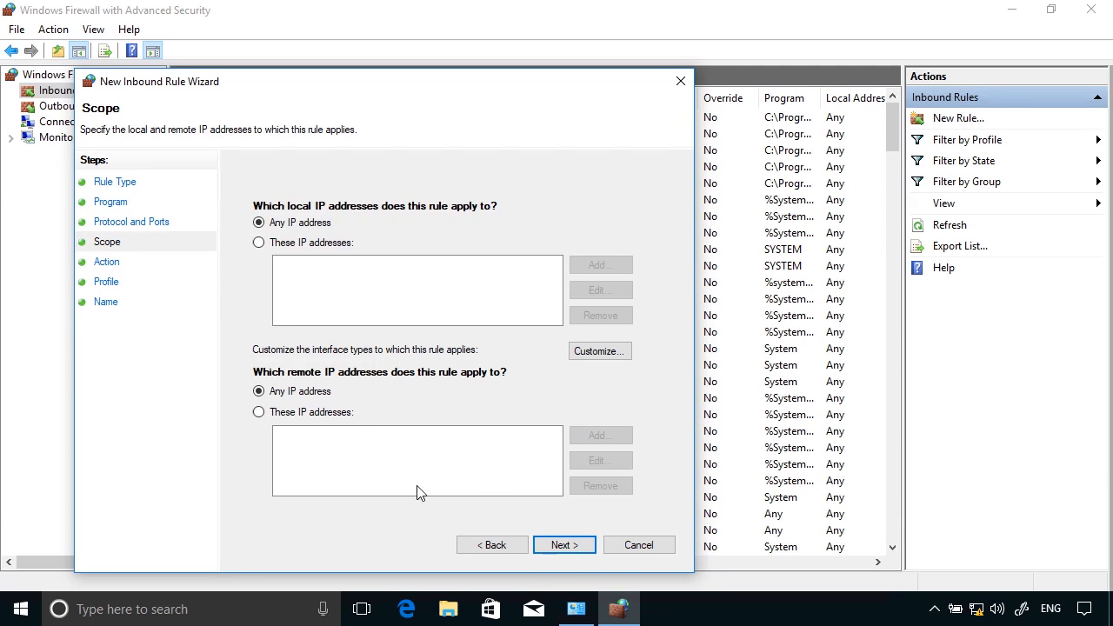
Step: Keep any IP address, allow the connection on all profiles, and name the rule ICMPv4
click(550, 552)
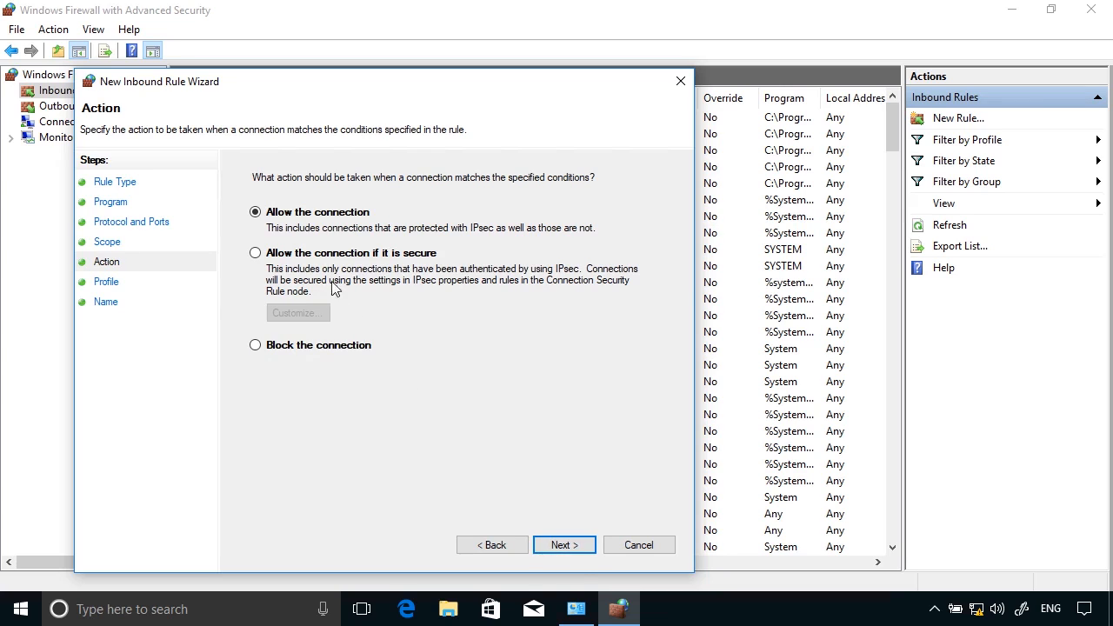
click(561, 546)
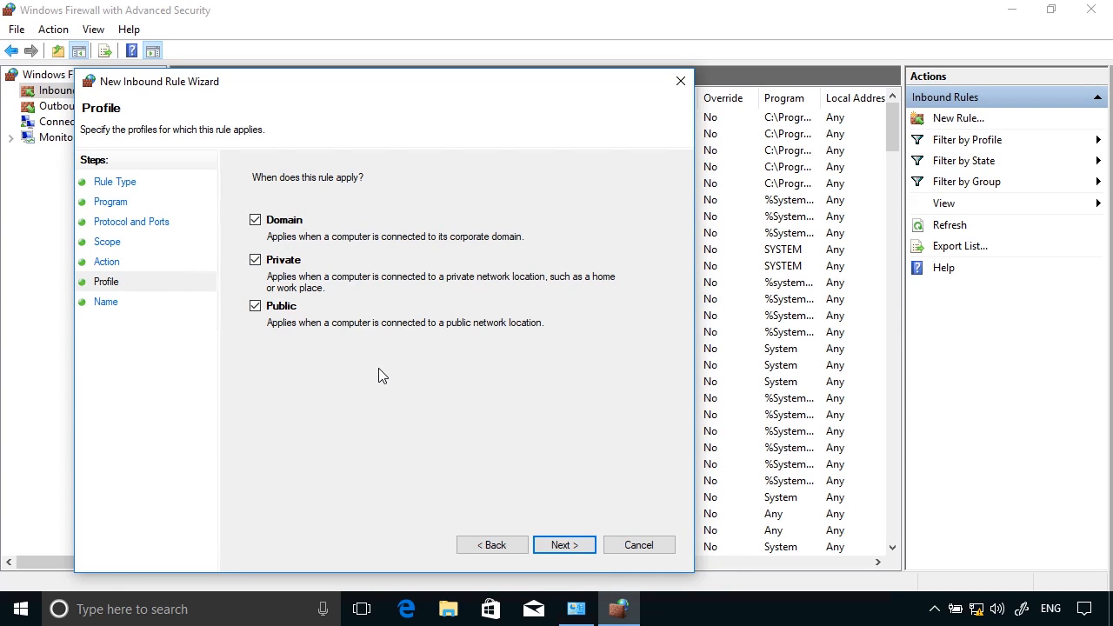
click(565, 546)
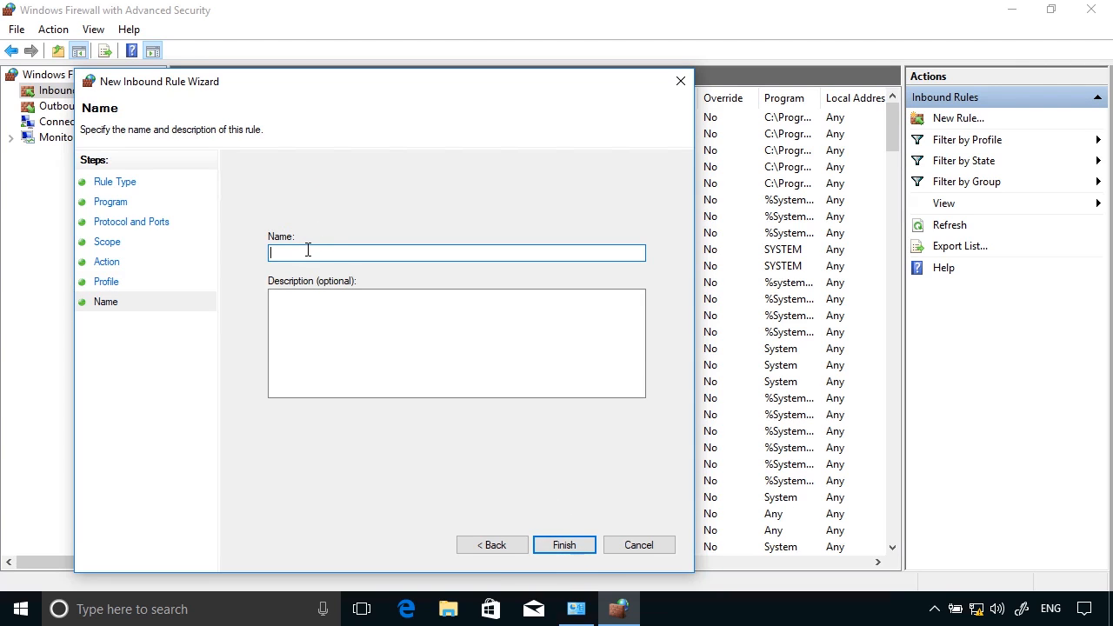
text(ICMPv4)
click(566, 545)
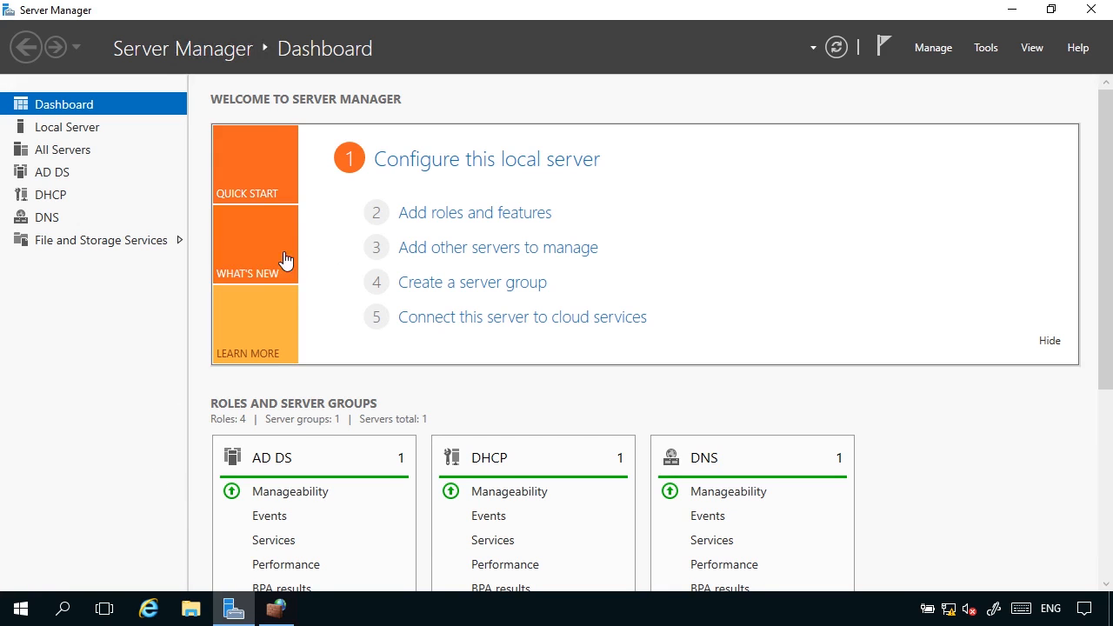
Step: On the server, start a new Custom inbound rule for all programs with protocol ICMPv4
click(280, 609)
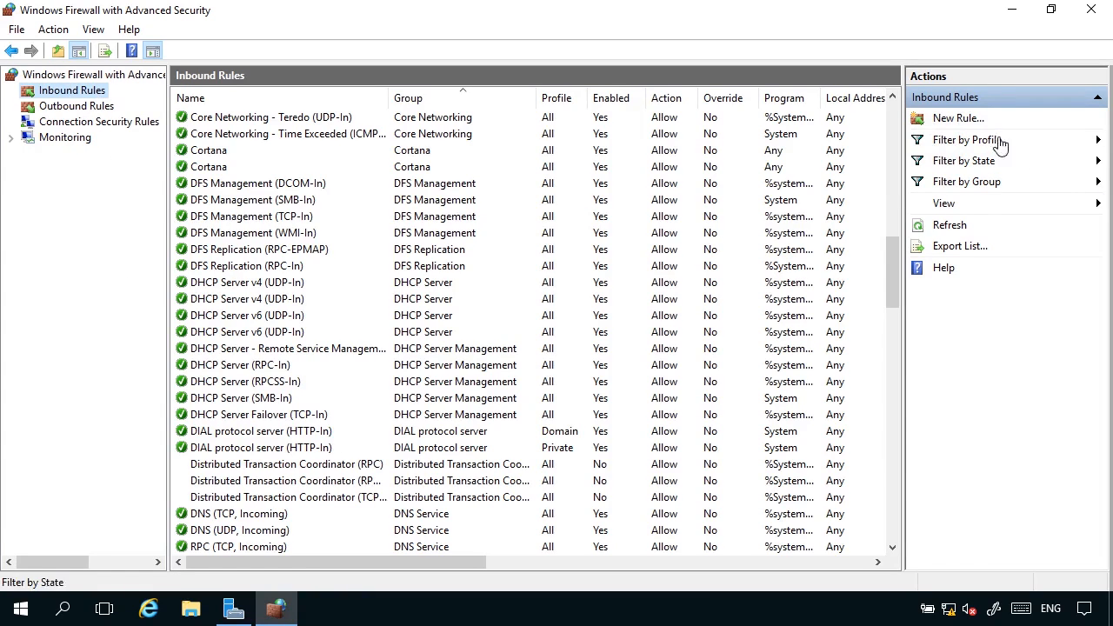
click(958, 118)
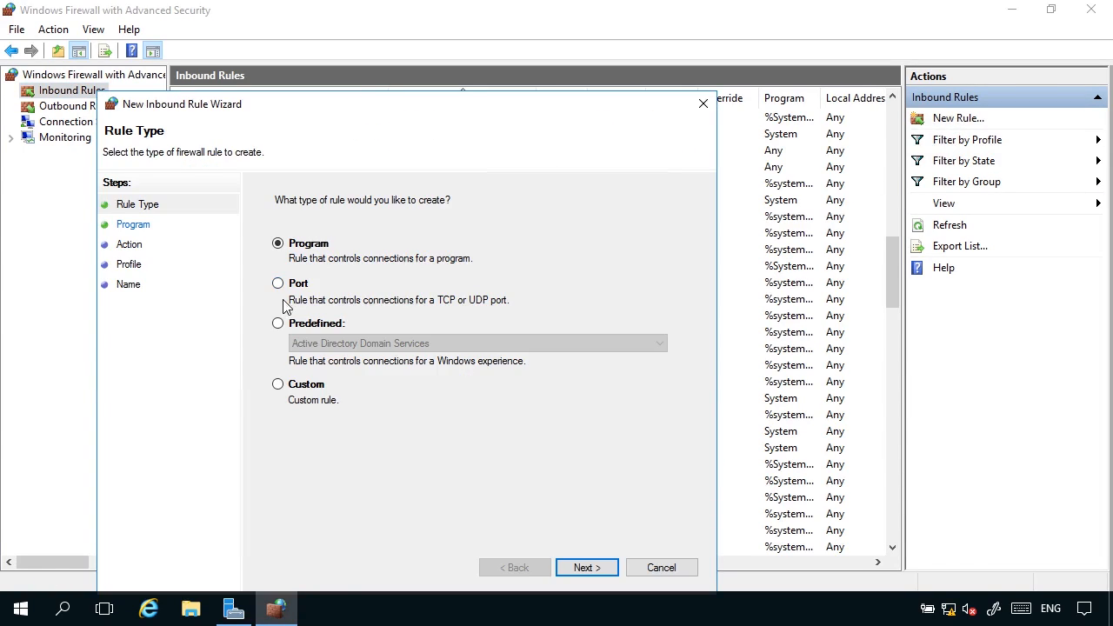
click(318, 393)
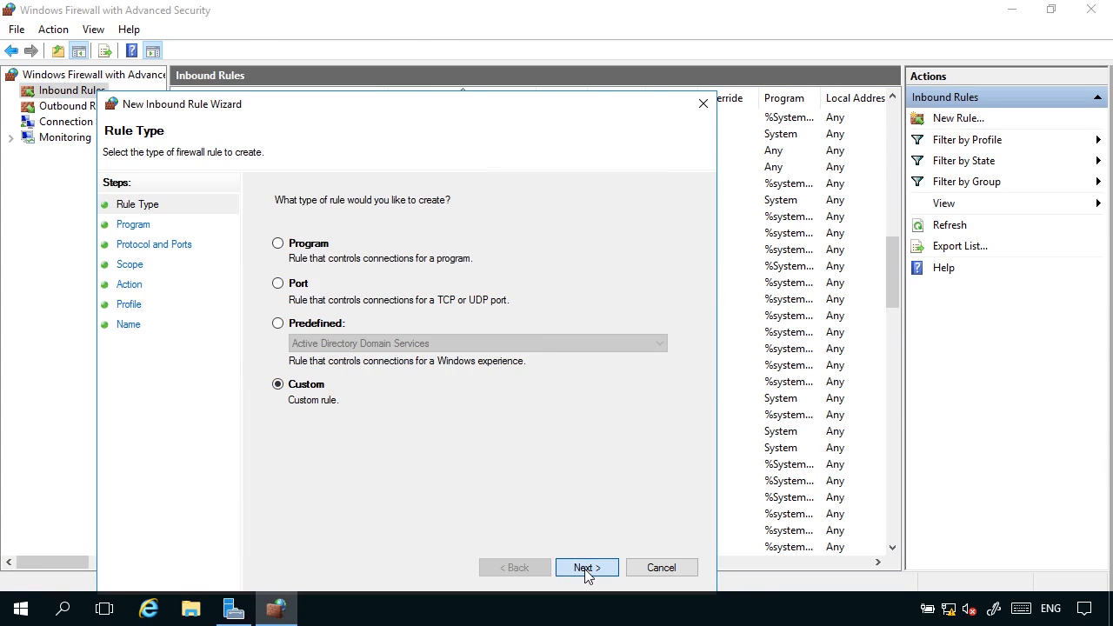
click(587, 567)
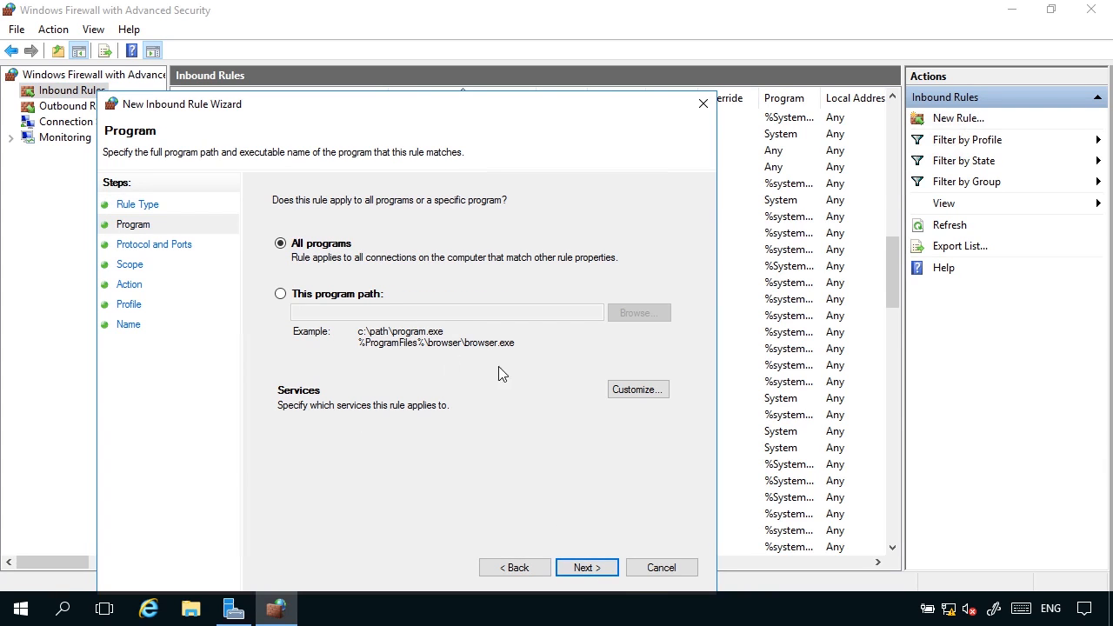
click(597, 572)
click(400, 254)
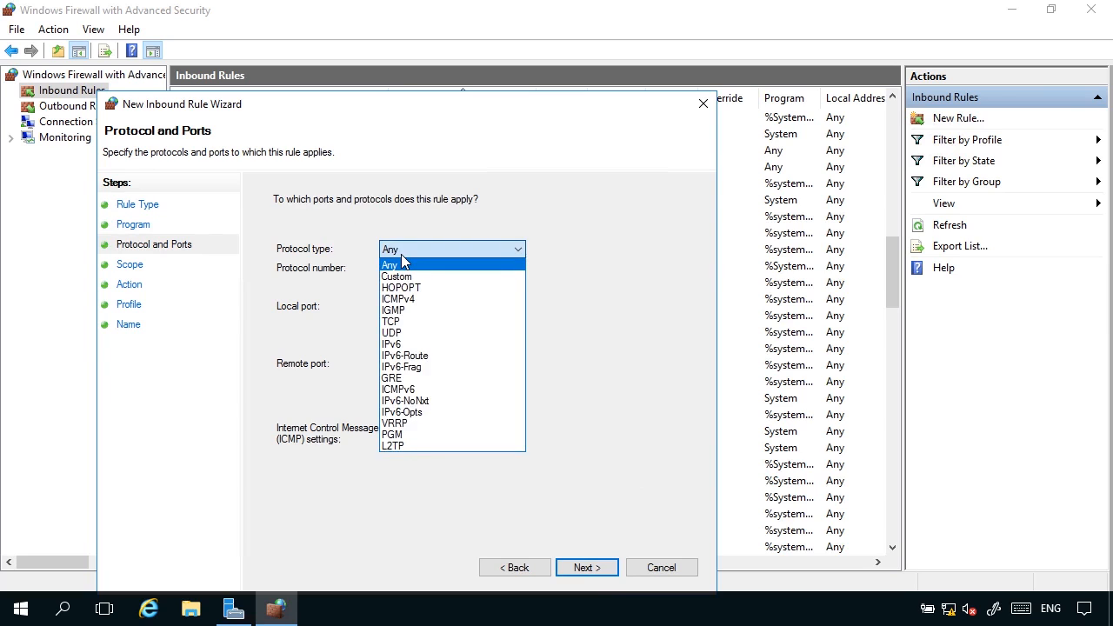
click(413, 298)
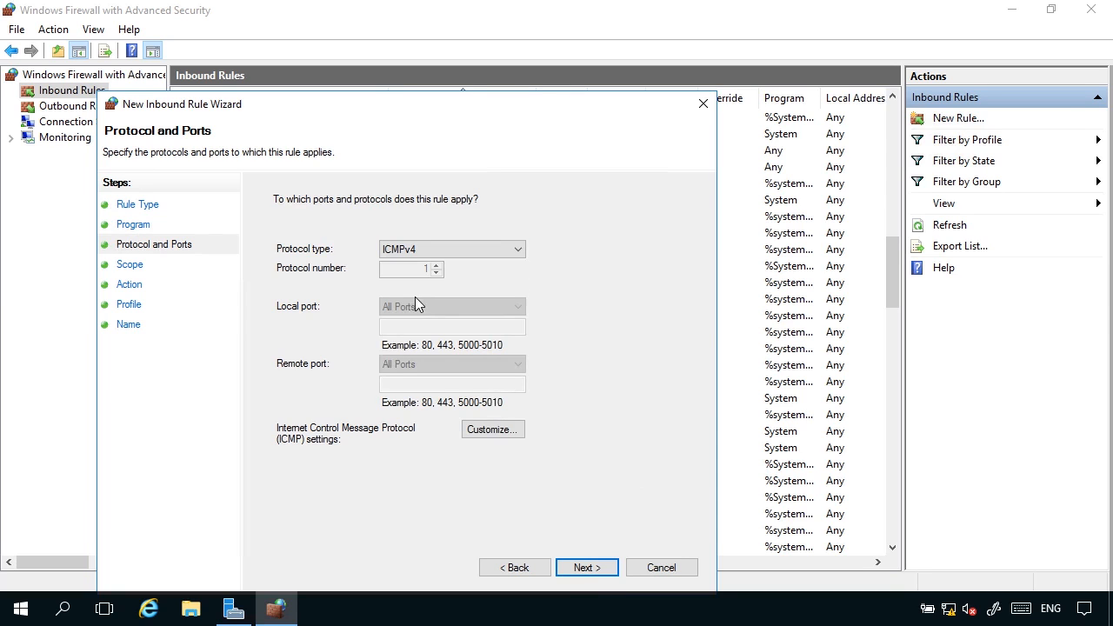
Step: Keep any IP address, allow the connection on all profiles, and enter the name ICMPv4
click(598, 576)
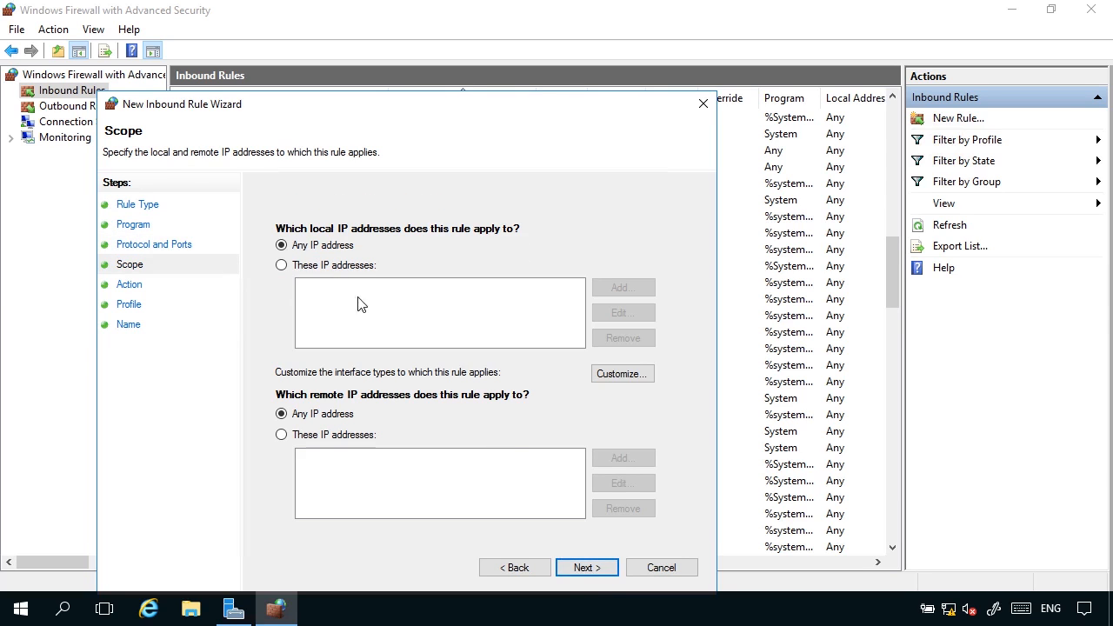
click(592, 574)
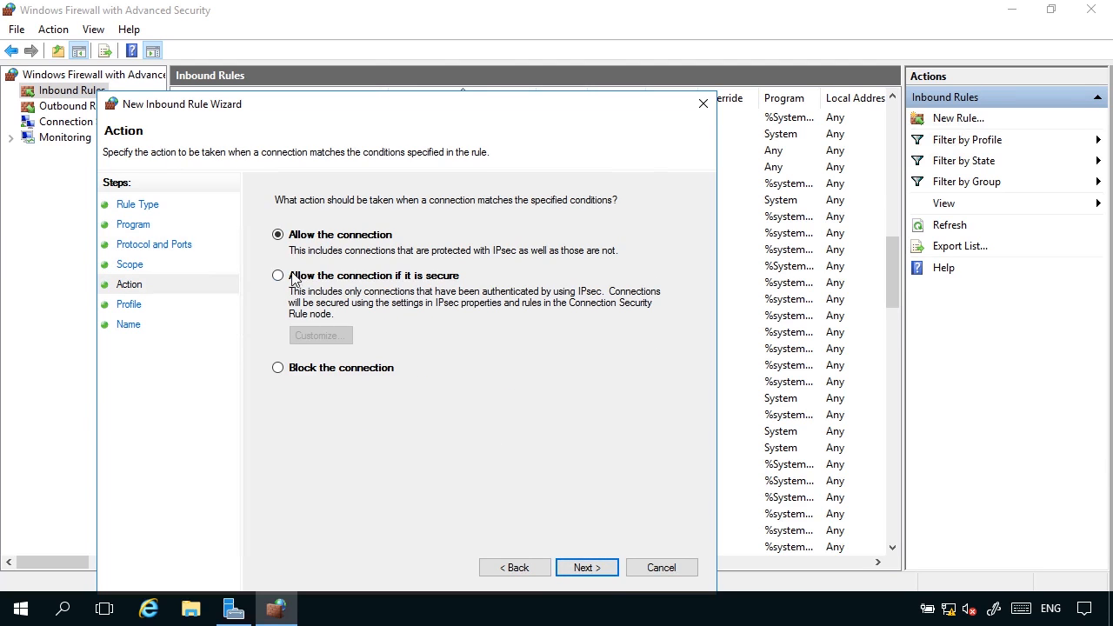
click(577, 569)
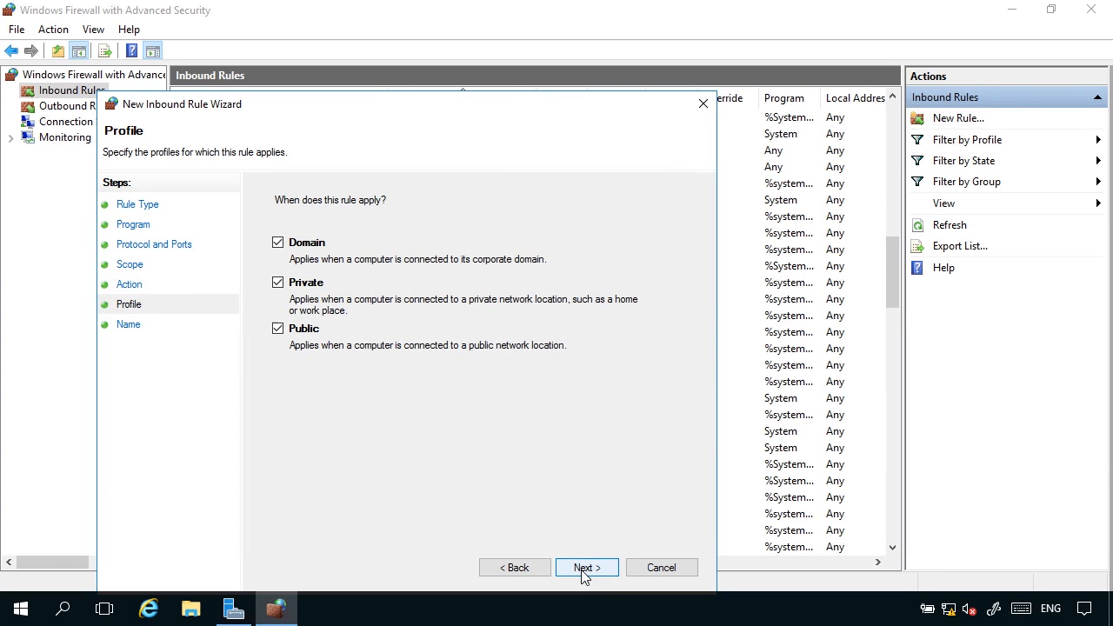
click(584, 570)
text(I)
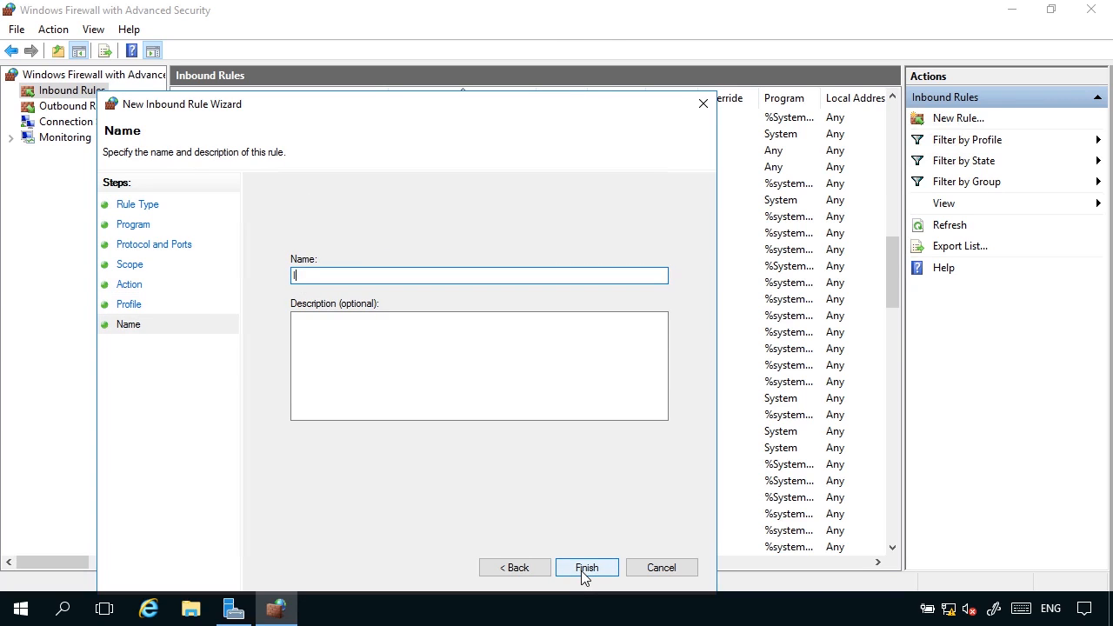
text(CMPv4)
Step: Finish the server's ICMPv4 rule, then minimize the advanced console and the Windows Firewall window
click(594, 573)
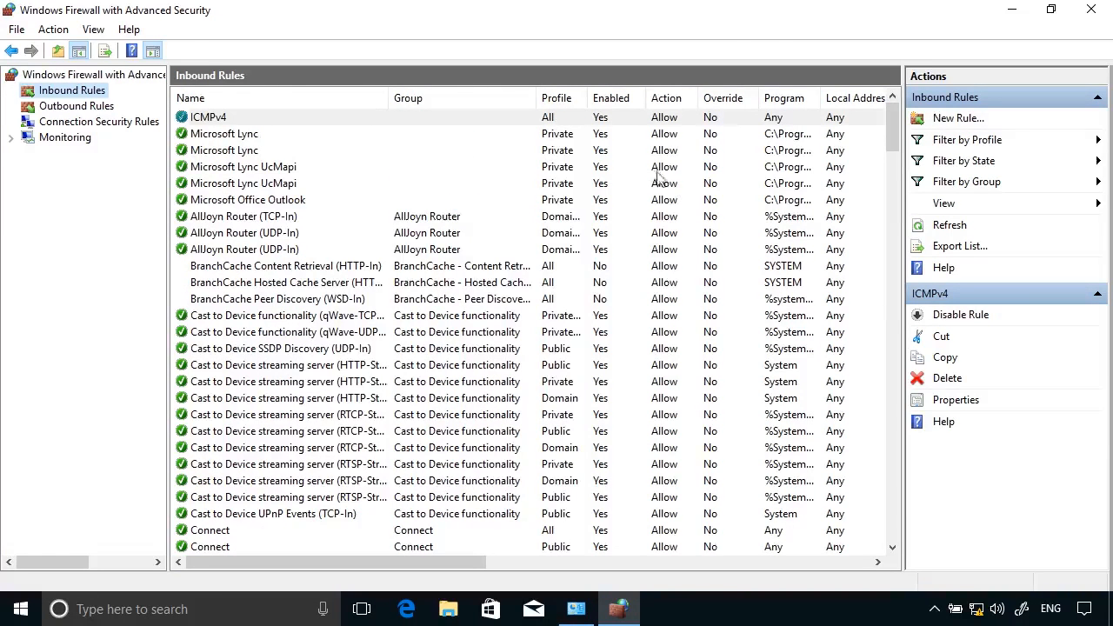
click(1013, 9)
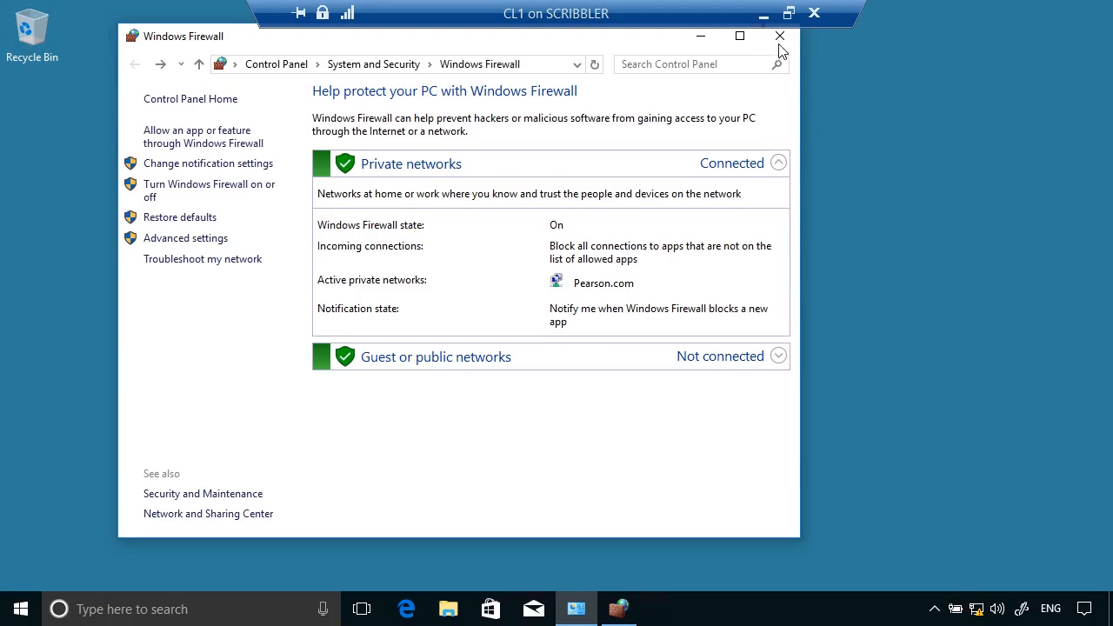
click(701, 36)
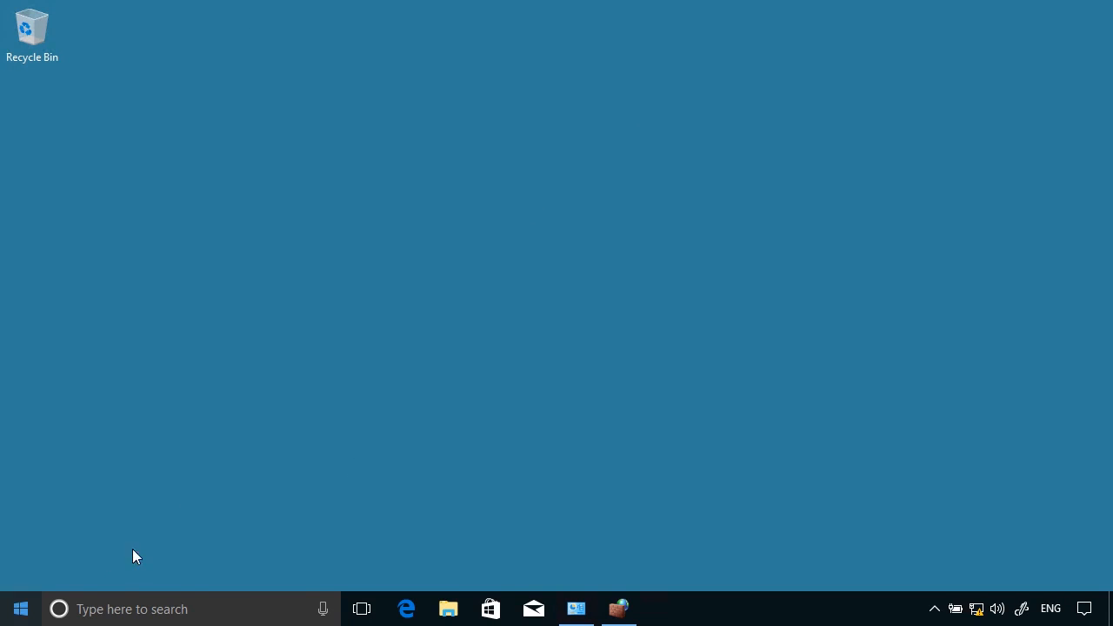
Step: Search for cmd and launch Command Prompt as administrator, approving the UAC prompt
click(20, 608)
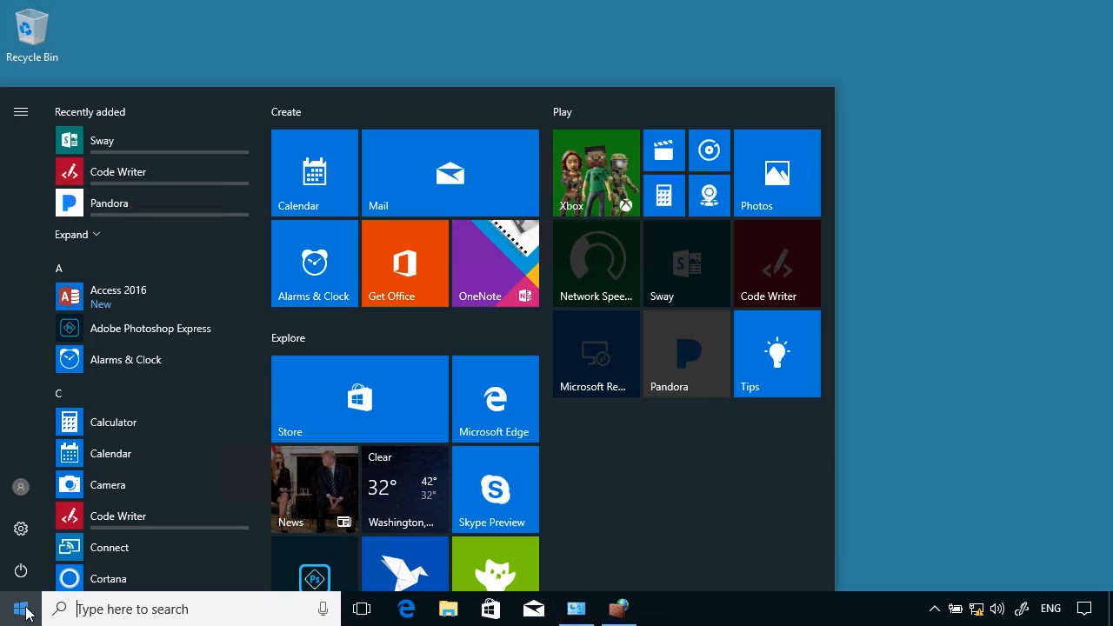
text(cmd)
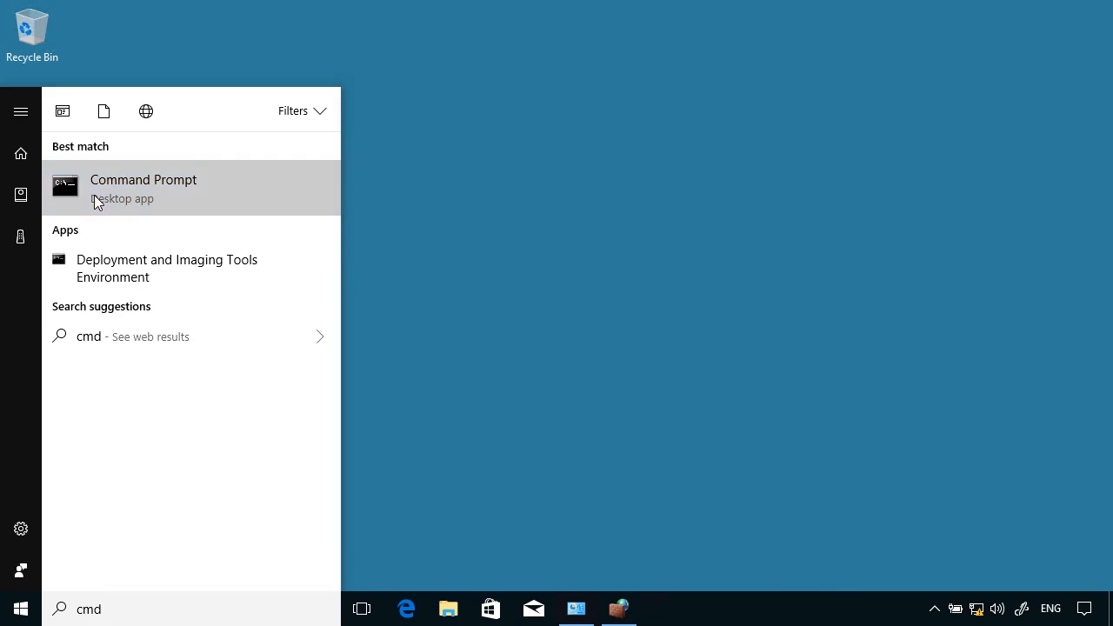
right_click(95, 198)
click(143, 216)
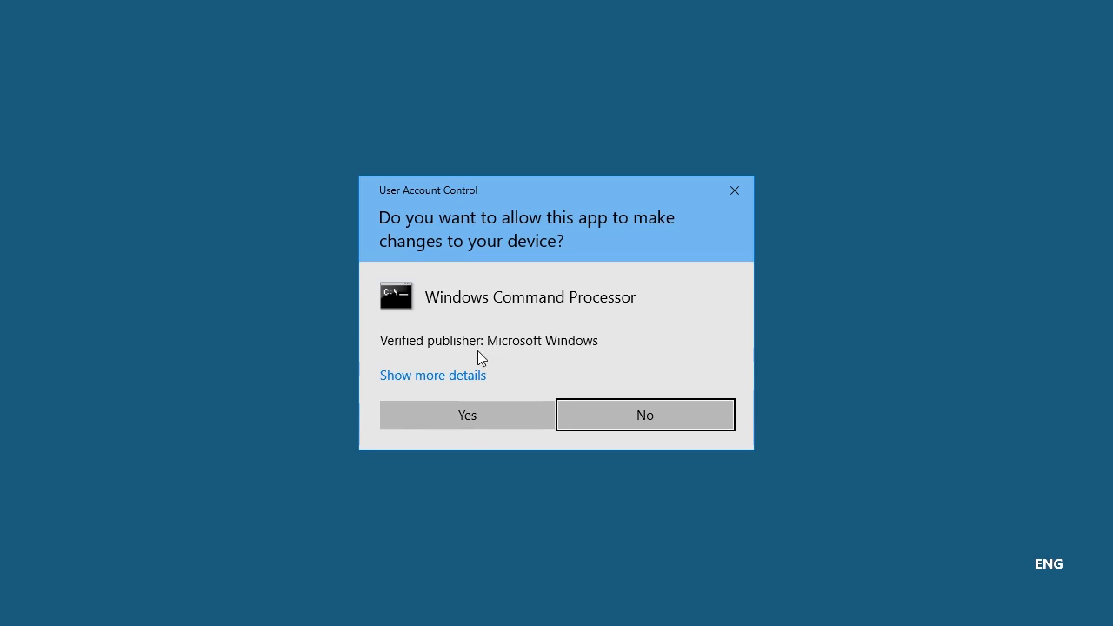
click(471, 414)
Step: Run ping dc.pearson.com in the elevated Command Prompt
click(393, 366)
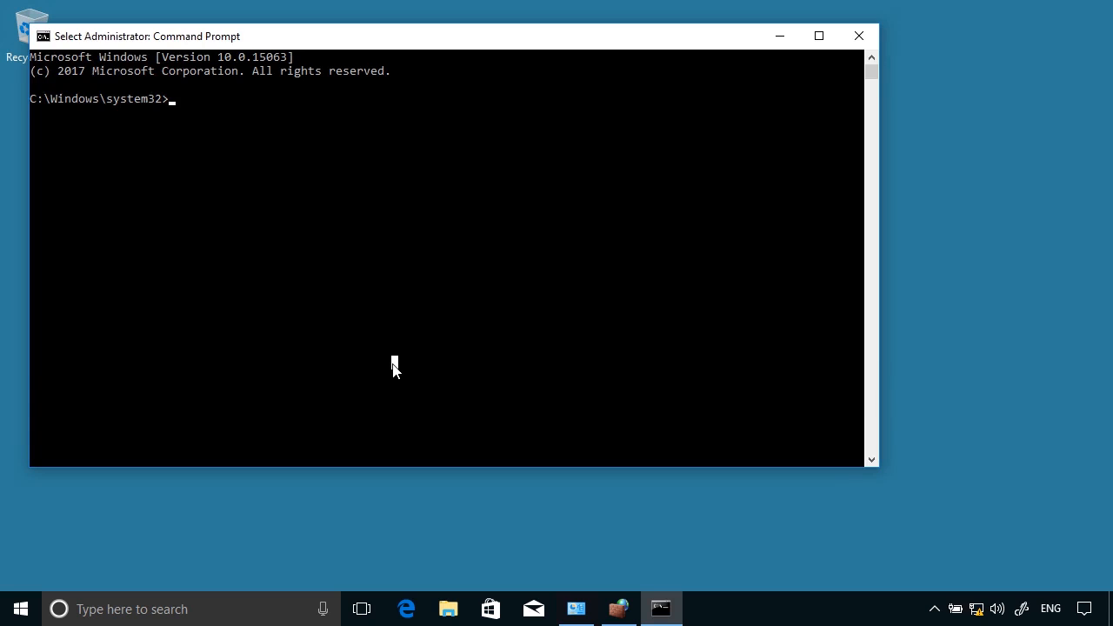
text(ping )
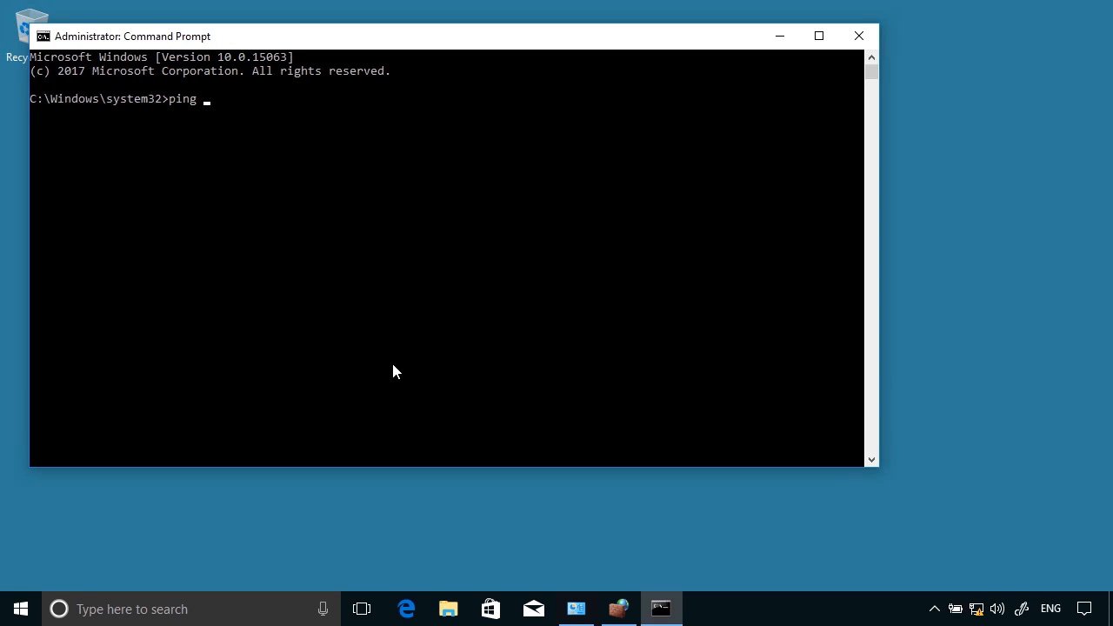
text(dc.pearson.com)
key(Return)
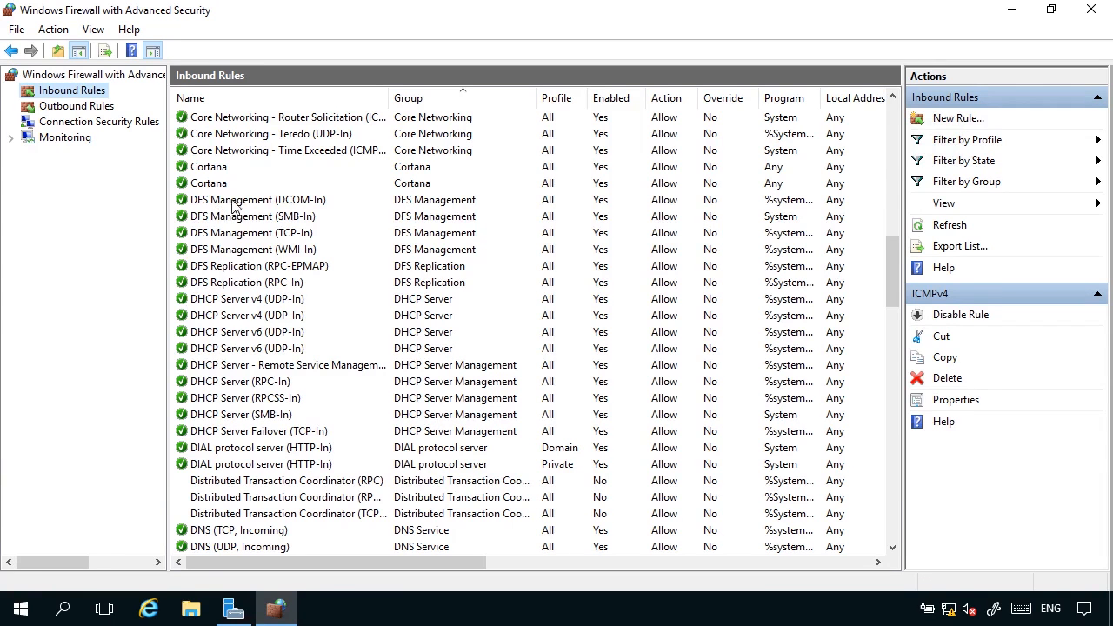
Step: Find the ICMPv4 inbound rule and set its action to Block the connection in Properties
click(230, 249)
scroll(227, 309, down, 2)
scroll(226, 313, down, 11)
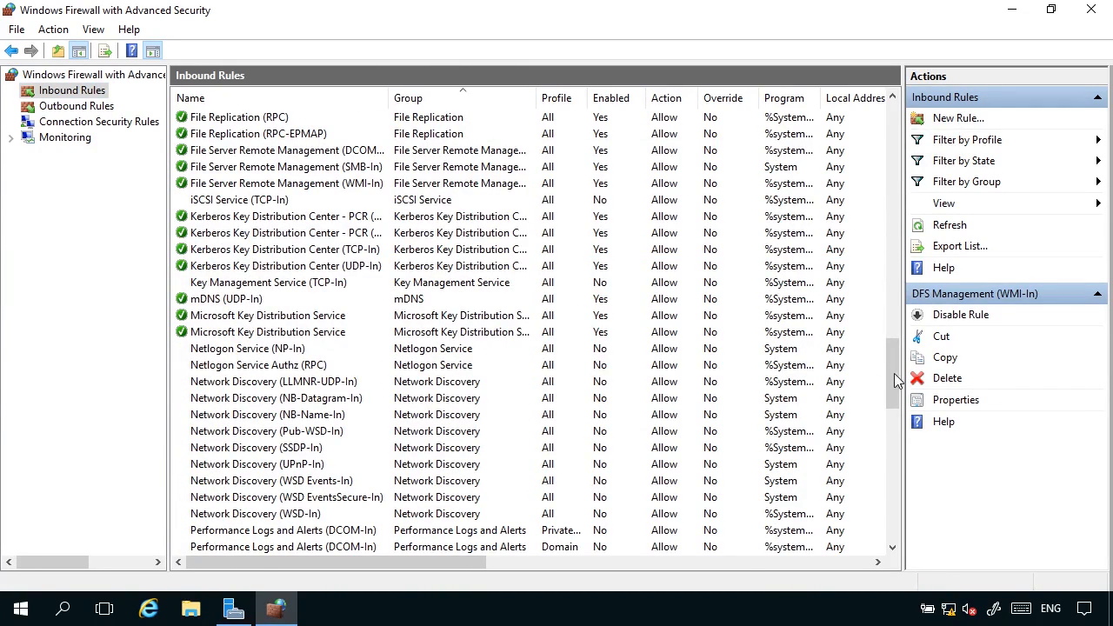
drag(893, 378, 880, 131)
click(241, 122)
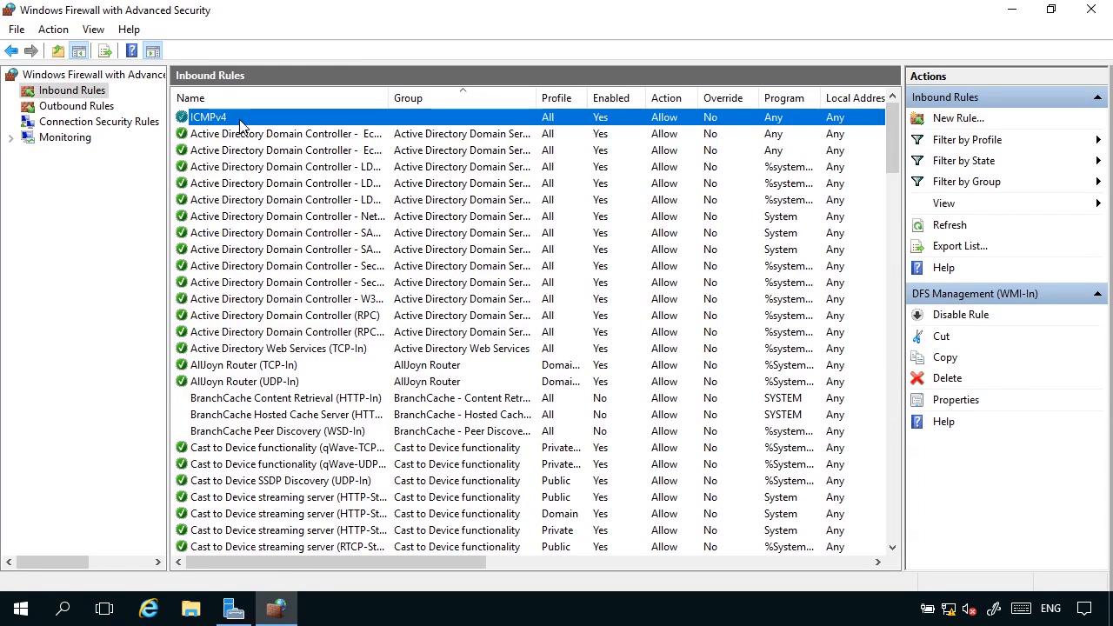
right_click(239, 120)
click(295, 223)
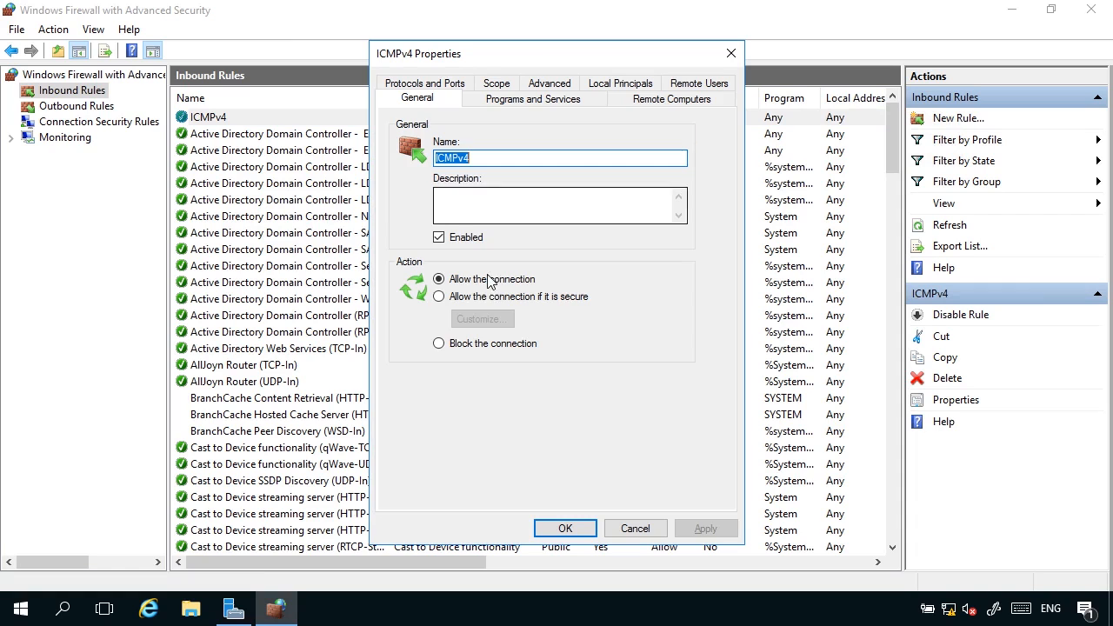
click(455, 346)
click(565, 529)
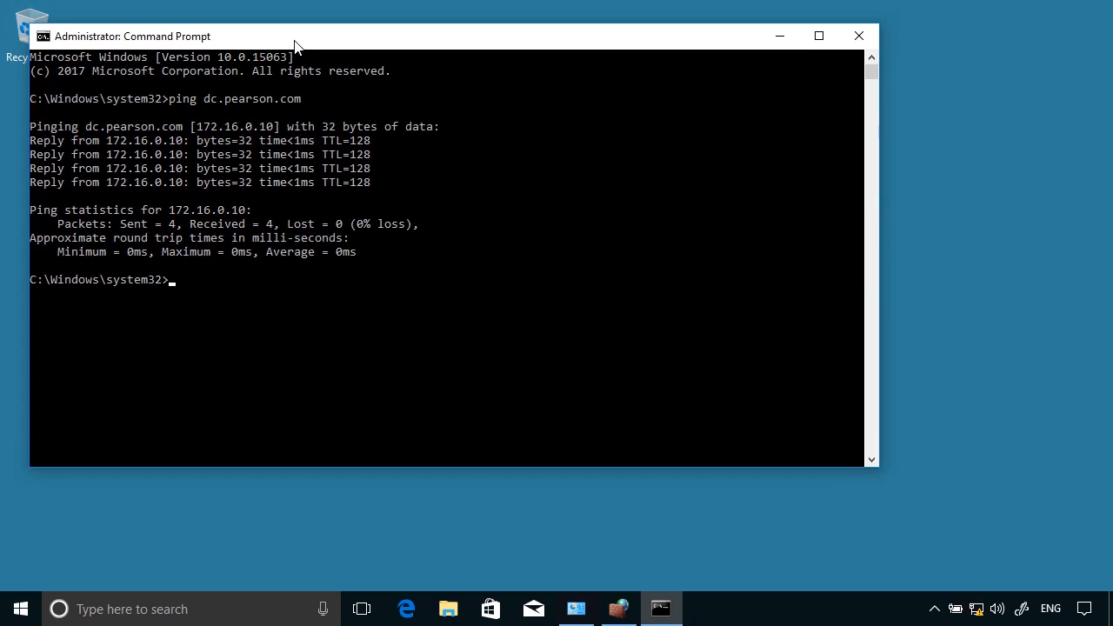
Step: Re-run ping dc.pearson.com by recalling it from the command history
key(Up)
key(Return)
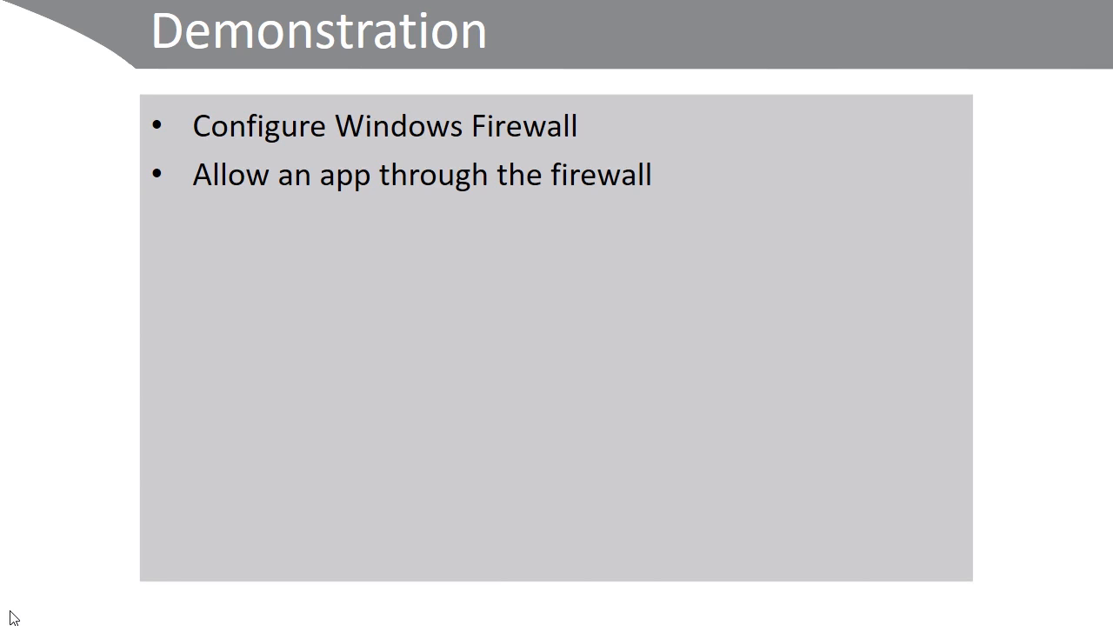
Step: Advance the slideshow past the firewall console screenshot to the Rule Types slide
key(Right)
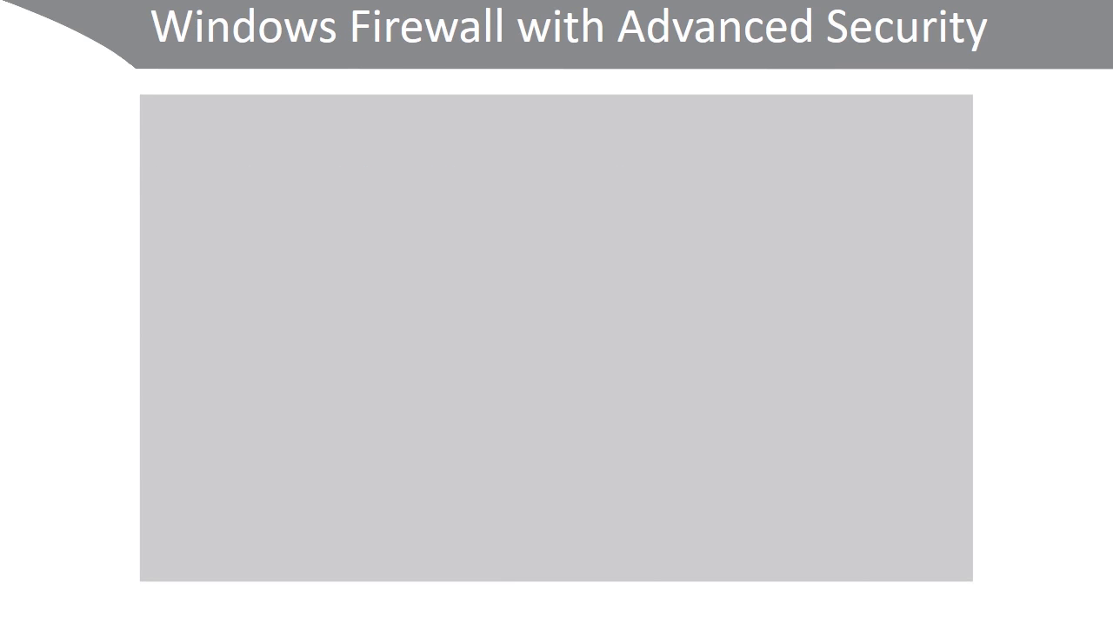
click(39, 617)
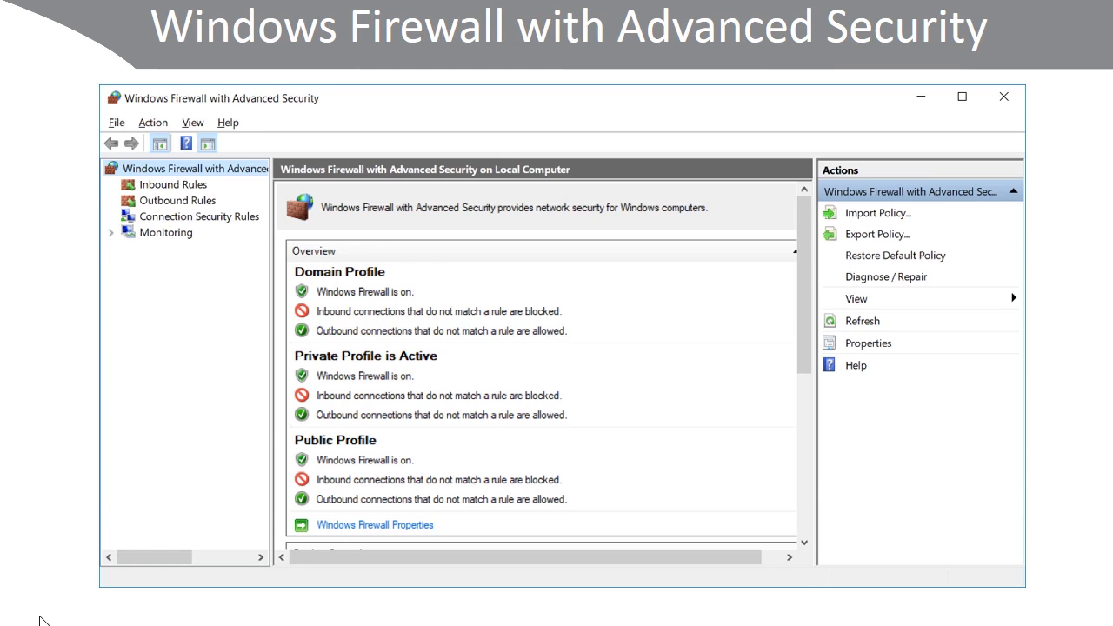
key(Right)
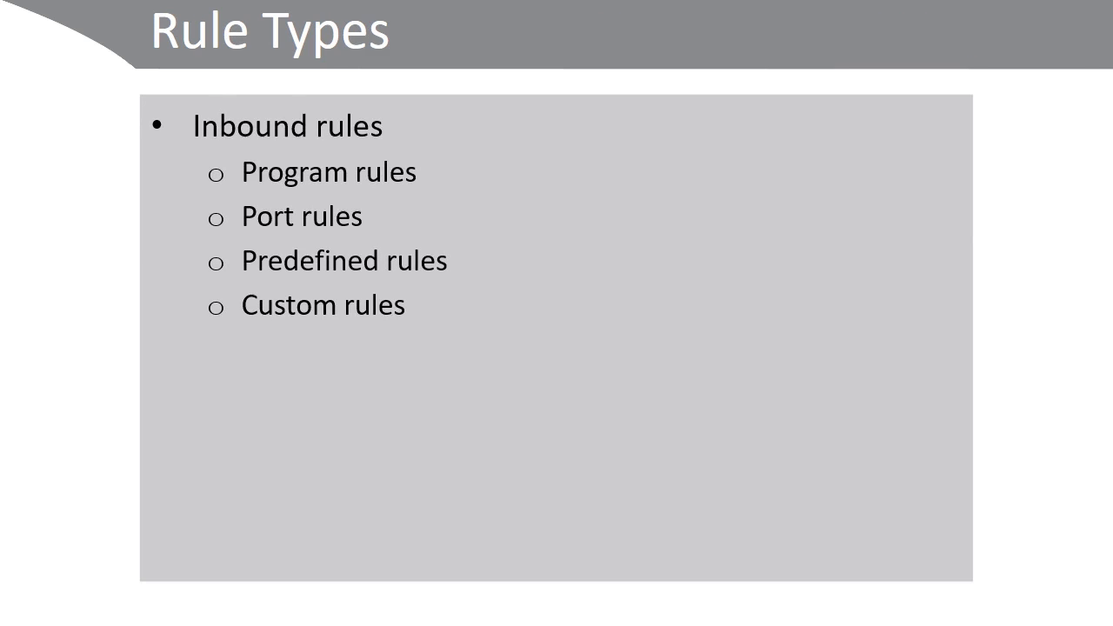
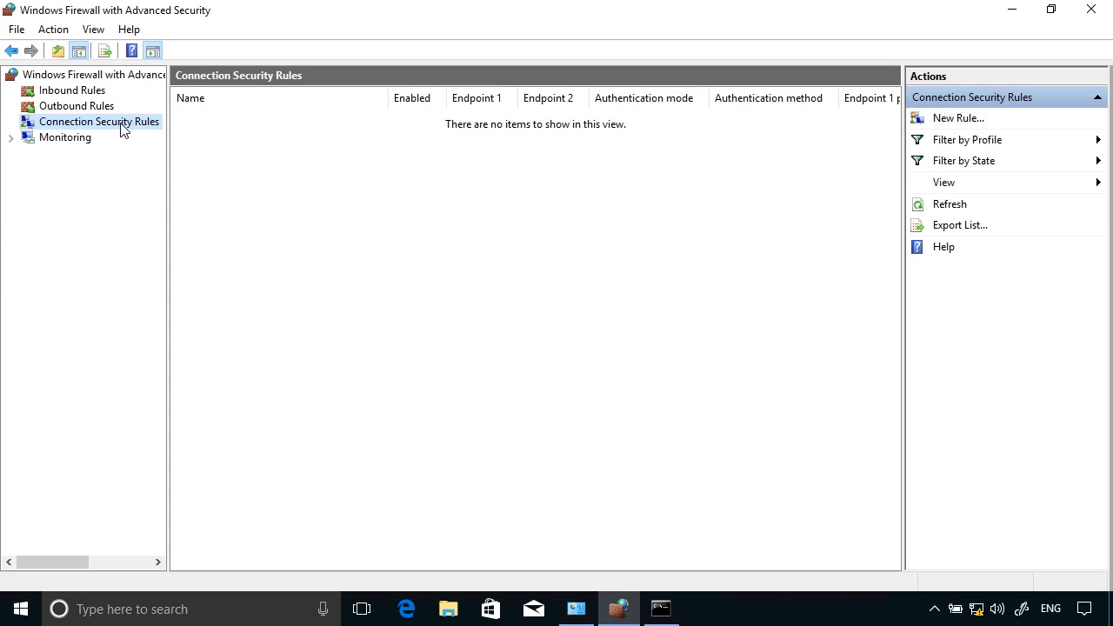
Step: Start a new connection security rule, compare each rule type, and pick Server-to-server
right_click(122, 129)
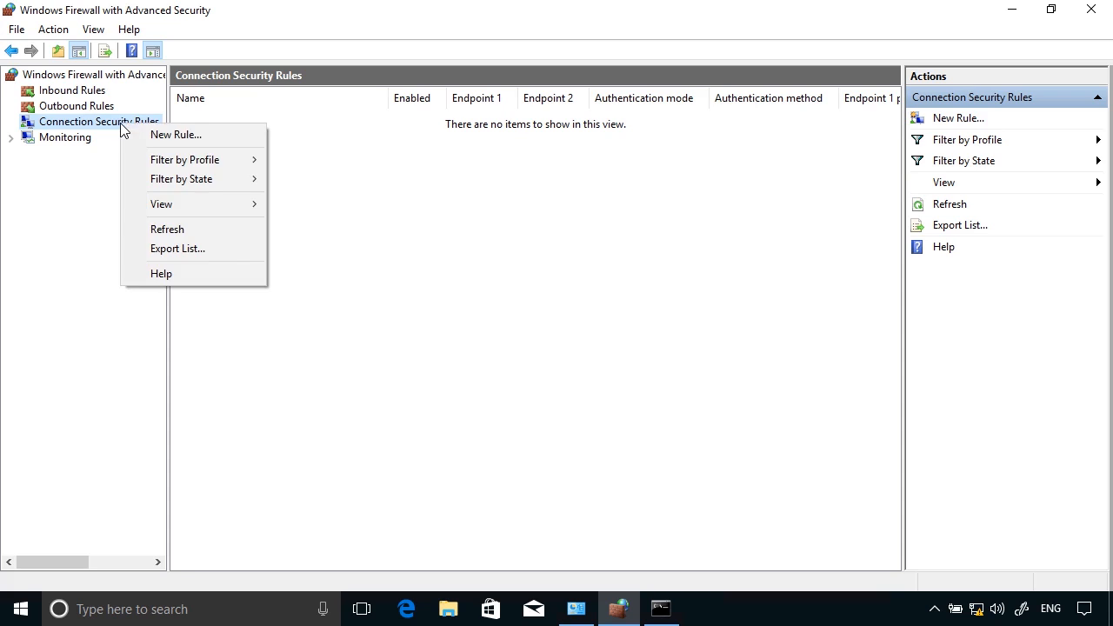
click(167, 137)
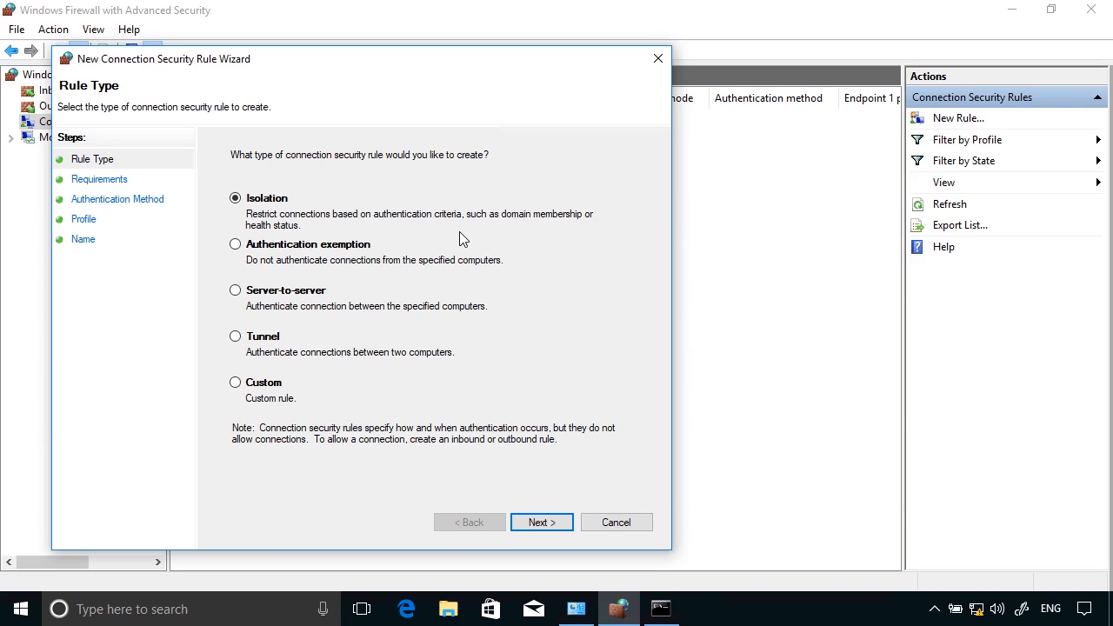
click(374, 252)
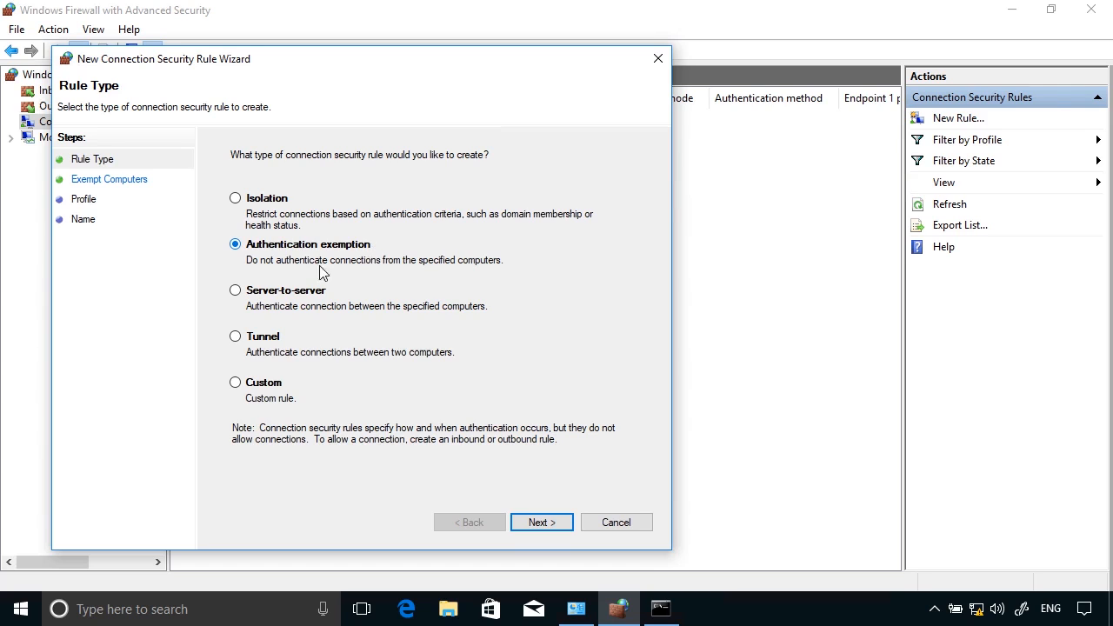
click(282, 296)
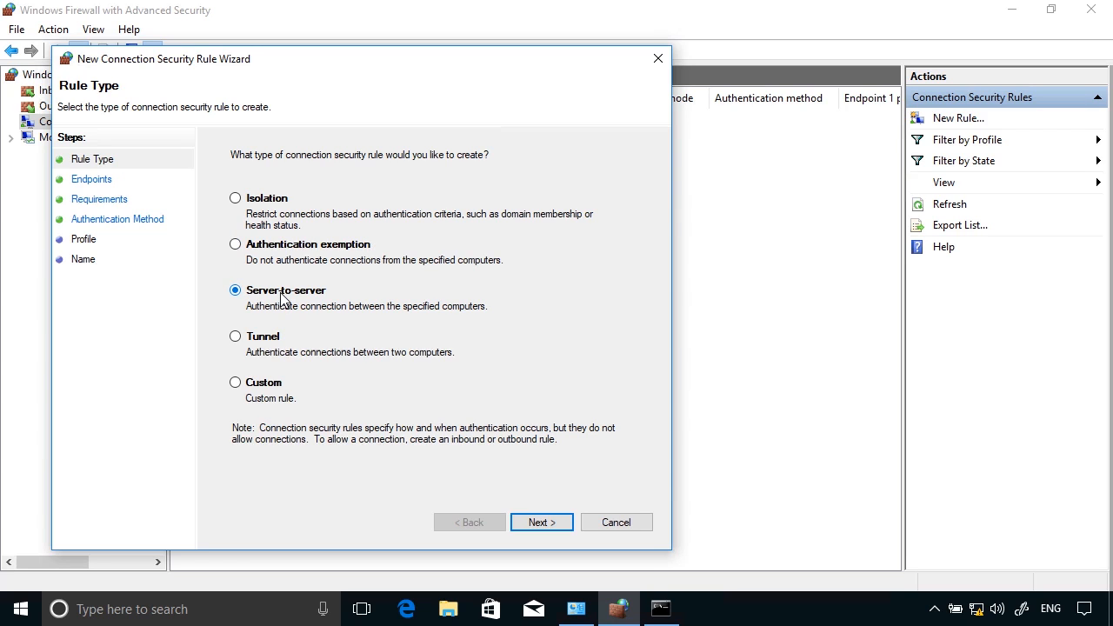
click(277, 341)
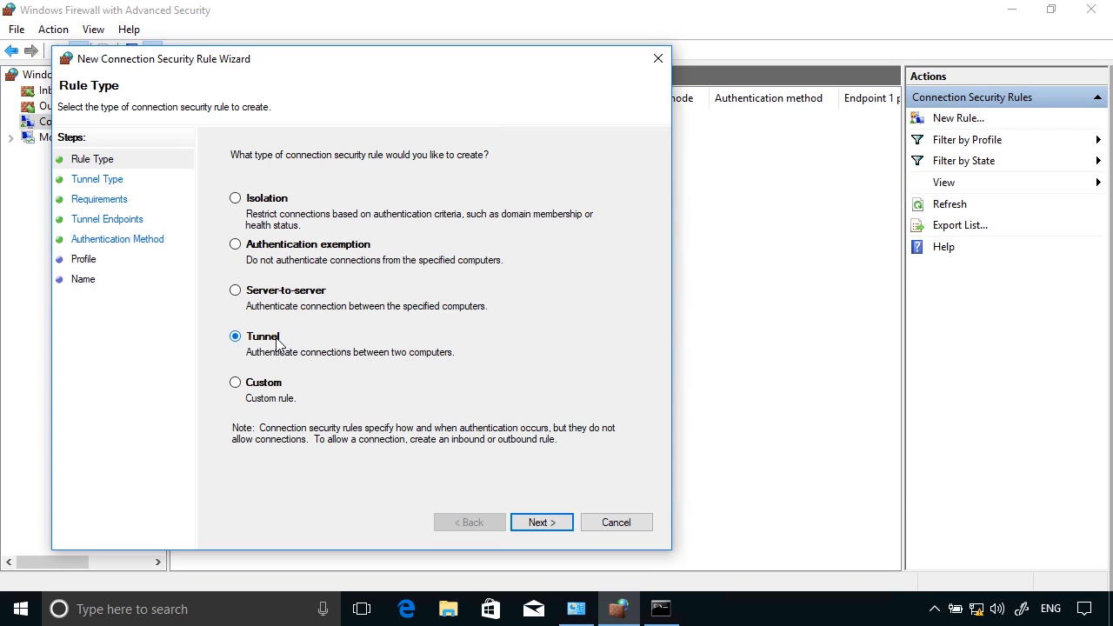
click(278, 387)
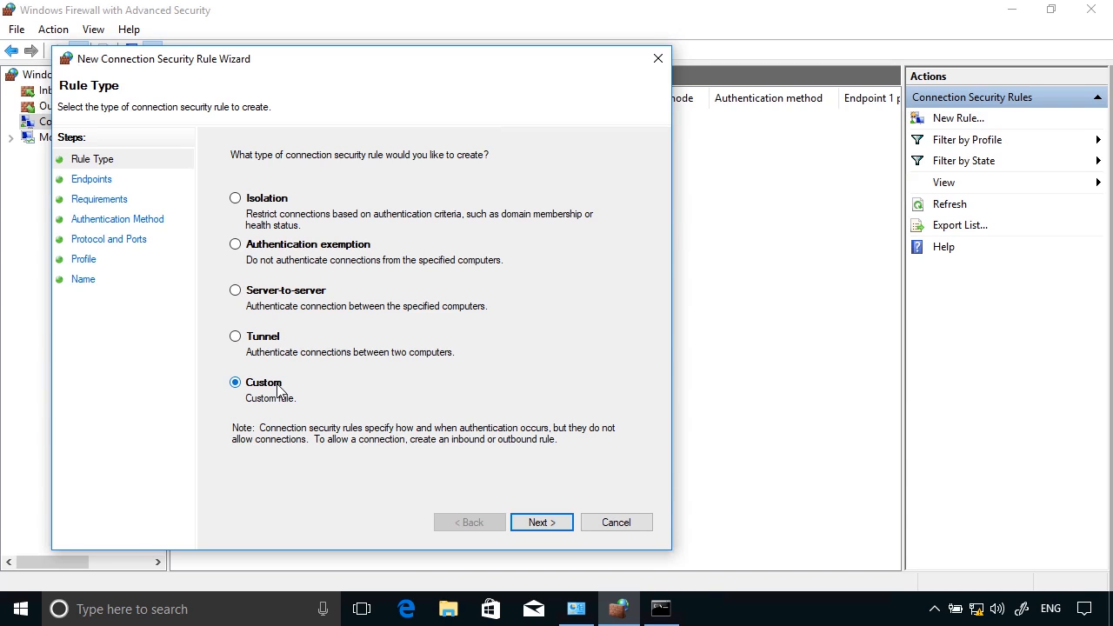
click(266, 295)
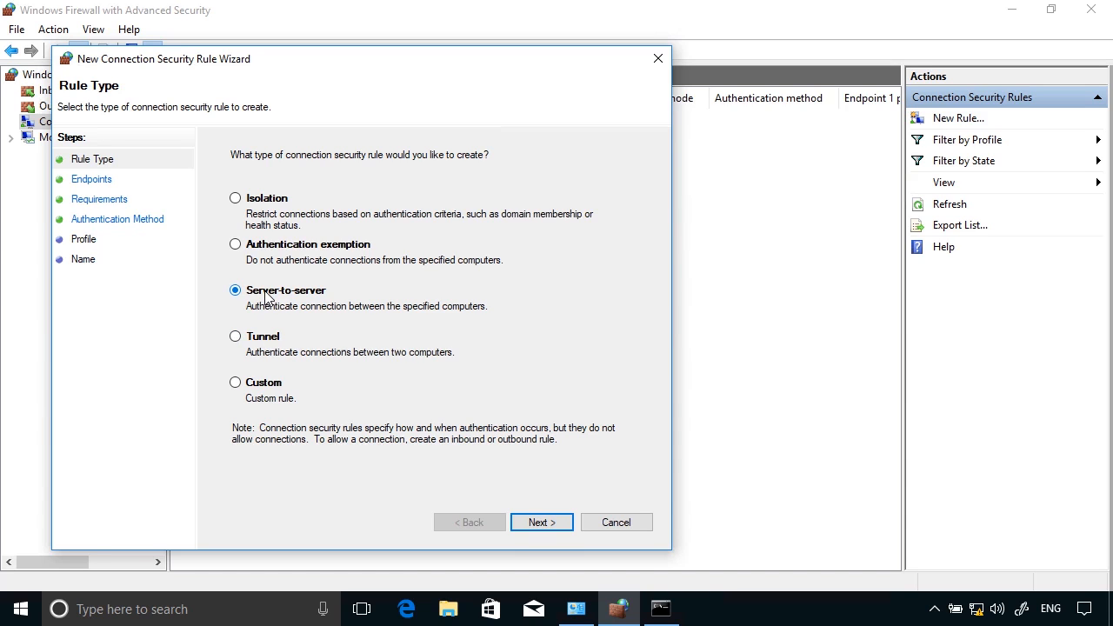
Step: Keep any IP address for both endpoints; require inbound authentication and request it for outbound
click(544, 526)
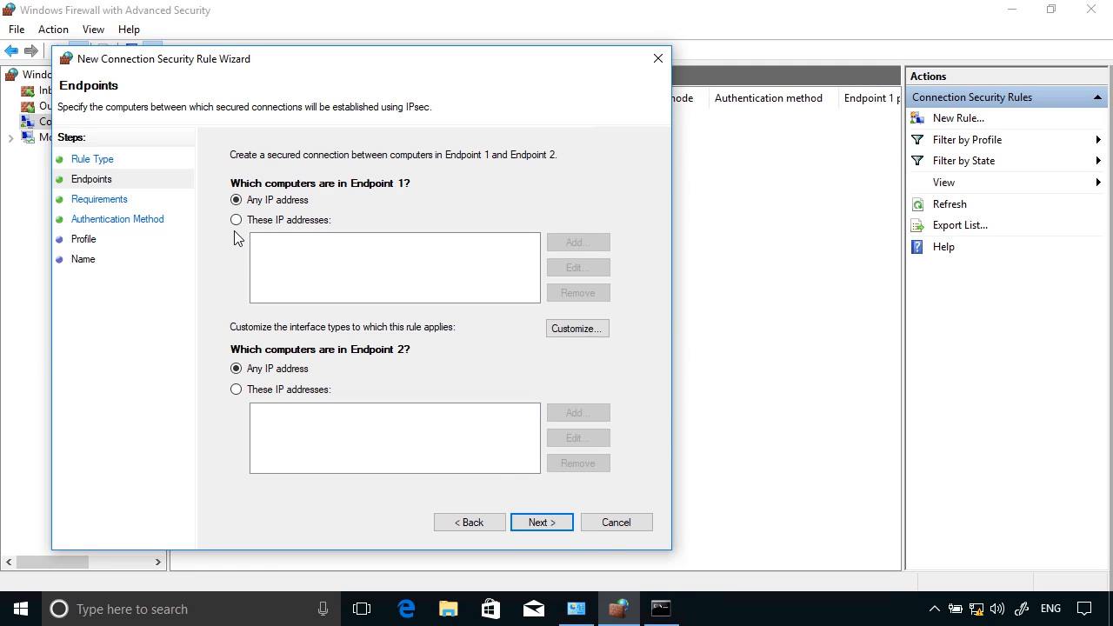
click(561, 526)
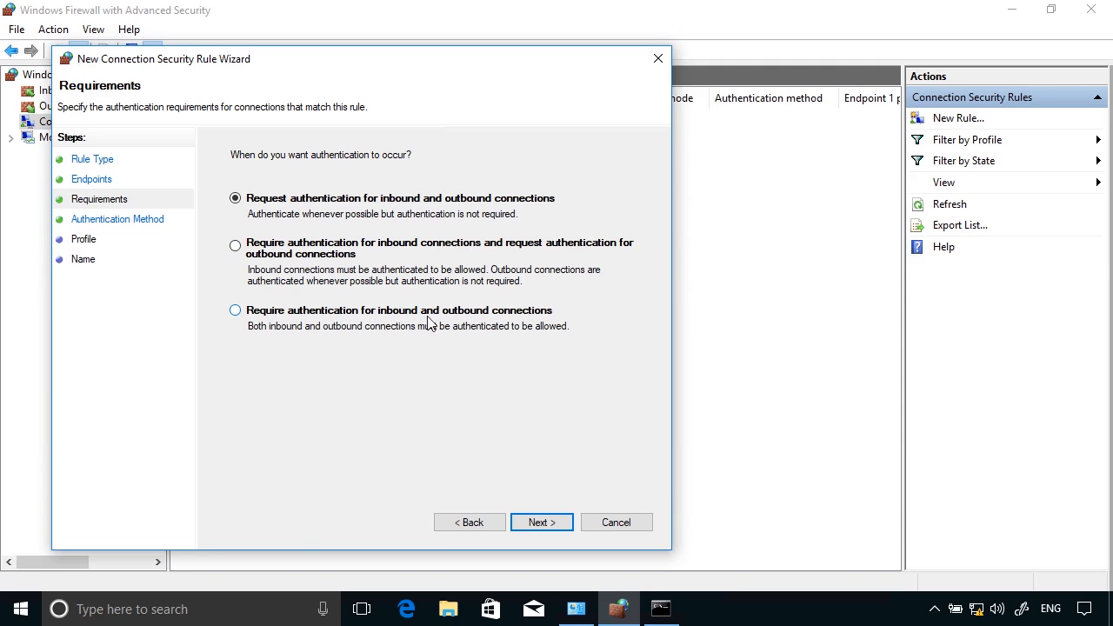
click(235, 247)
click(548, 527)
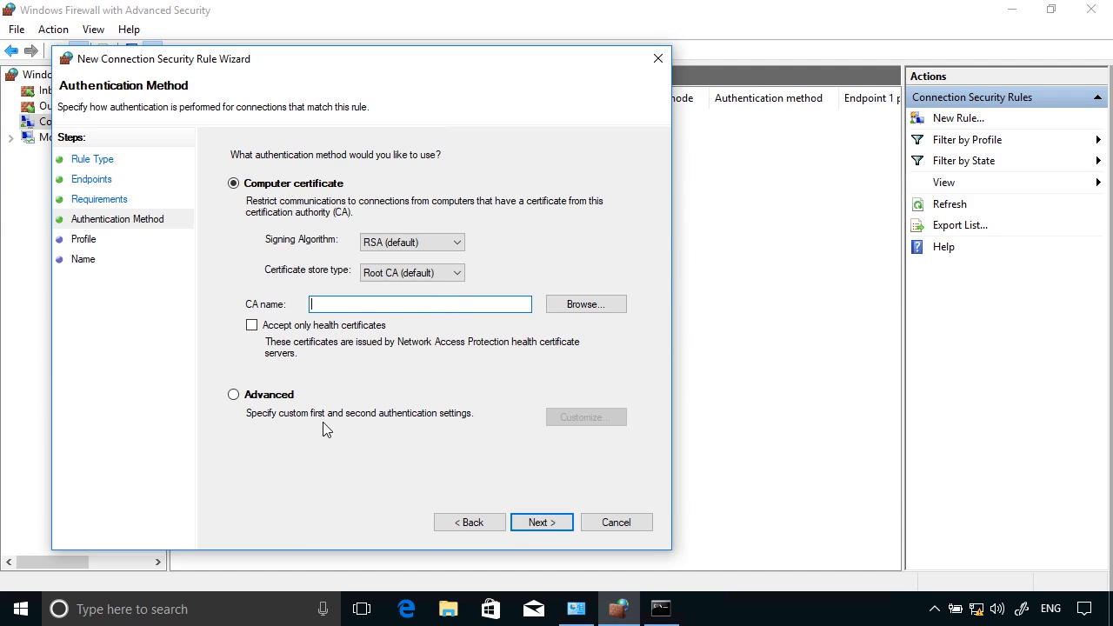
Step: Customize Advanced authentication so the first method is a preshared key, entering the shared key
click(275, 399)
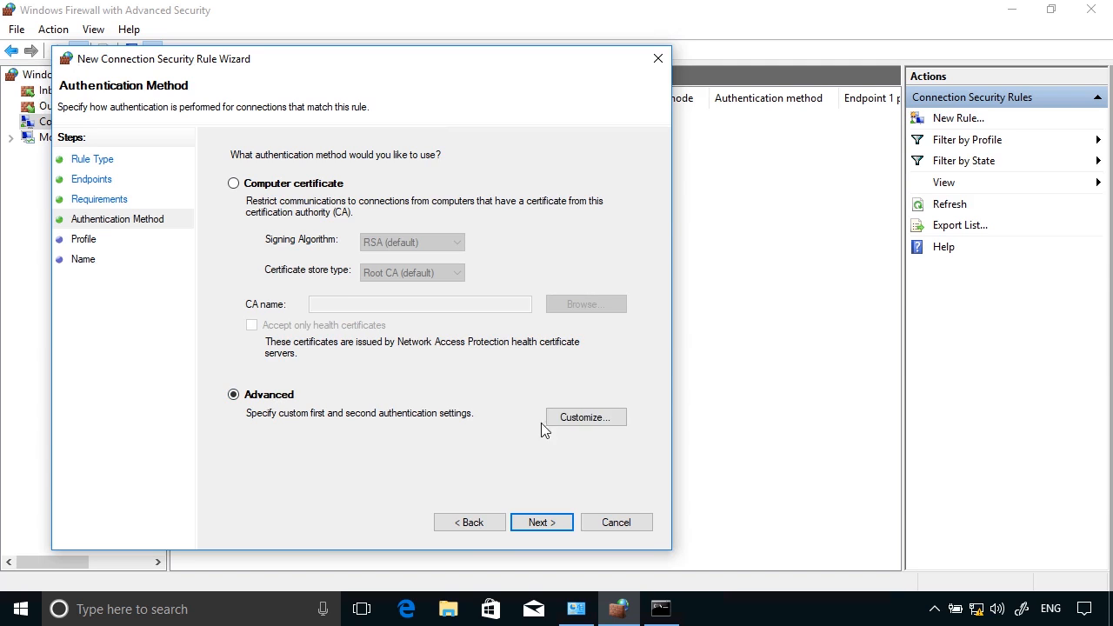
click(569, 419)
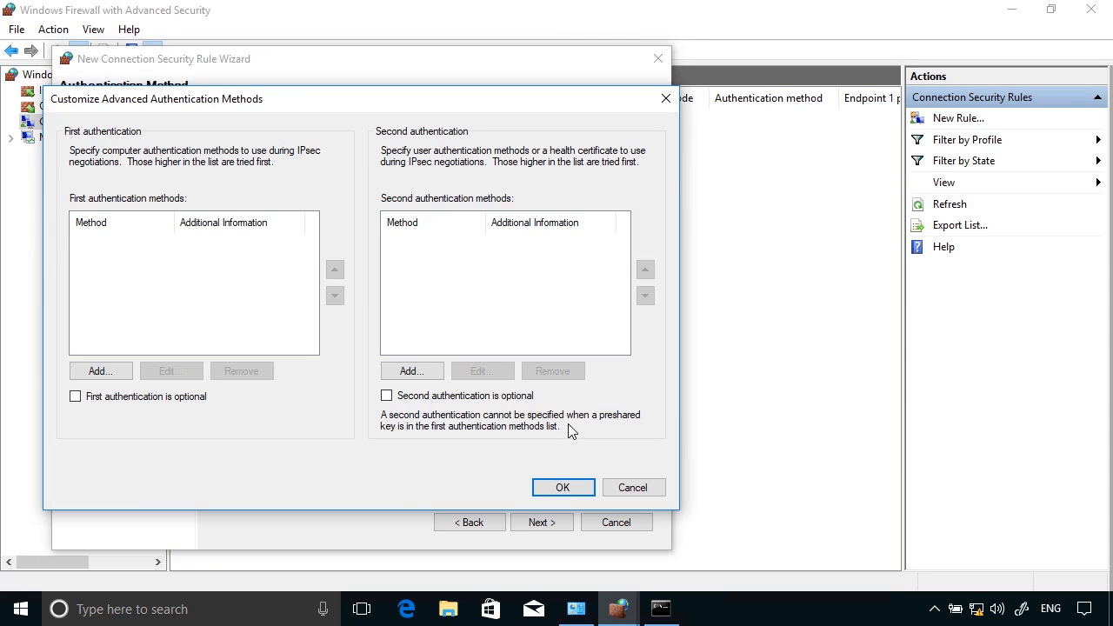
click(113, 380)
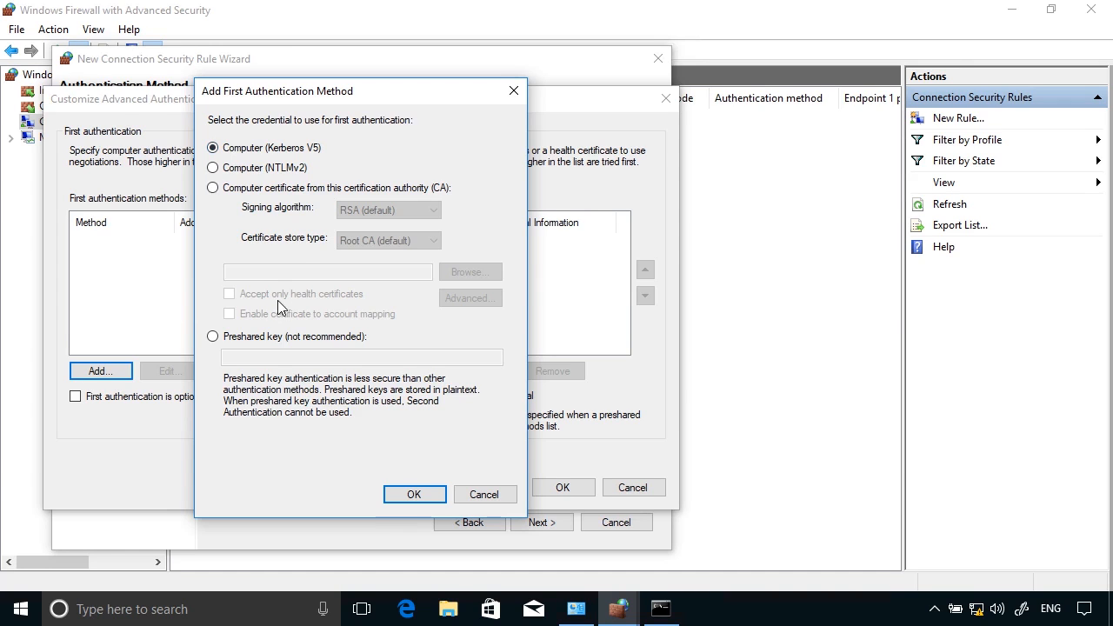
click(213, 338)
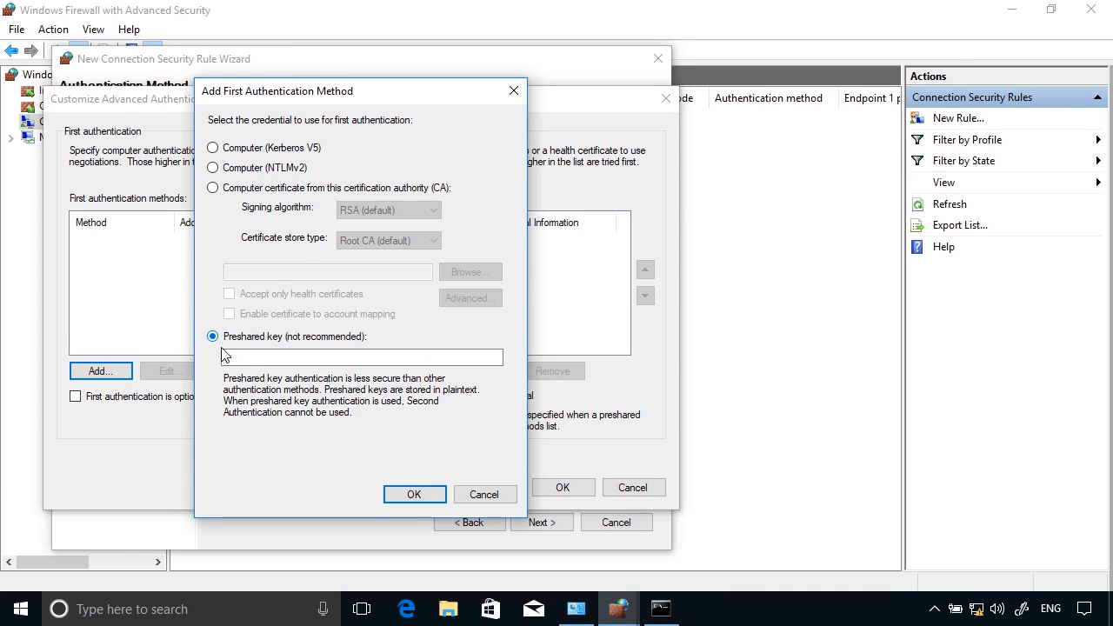
click(224, 357)
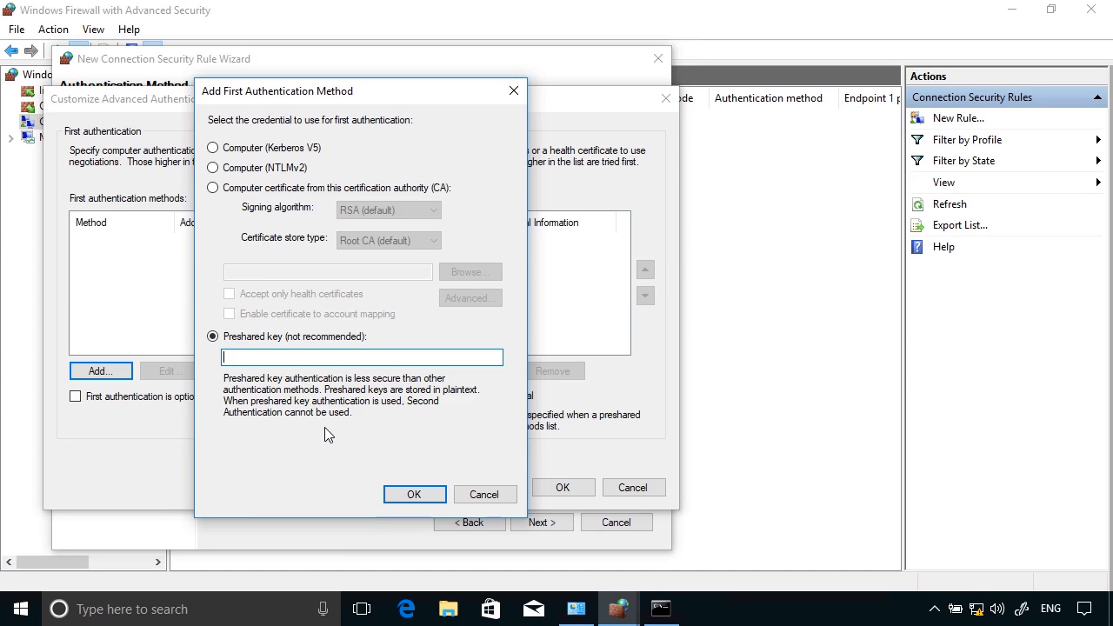
text(Pa55w.rd)
click(413, 494)
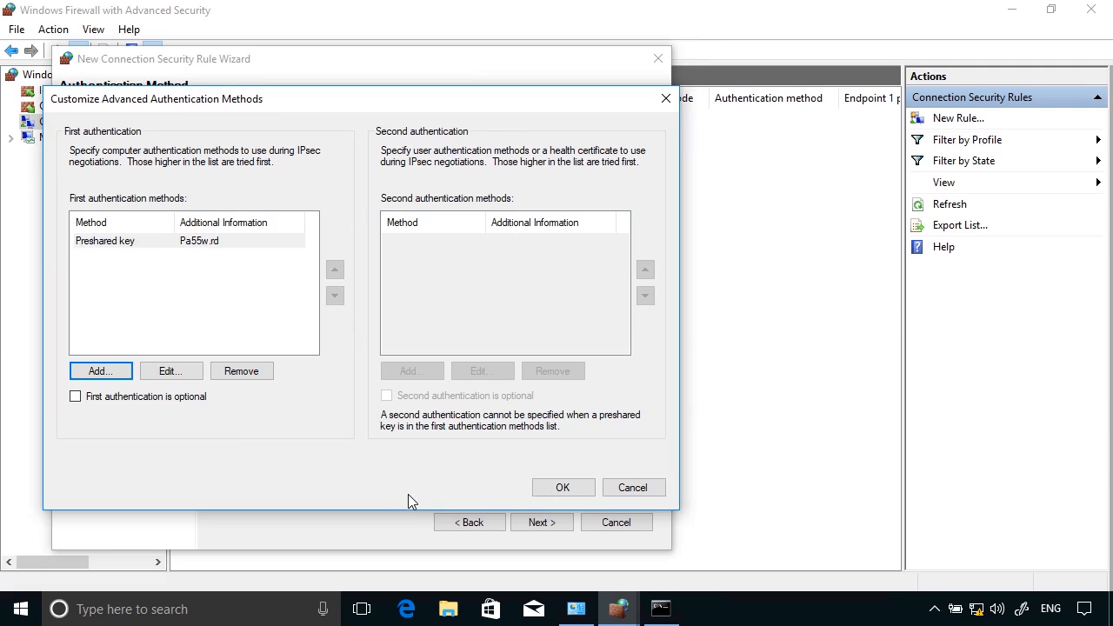
click(562, 491)
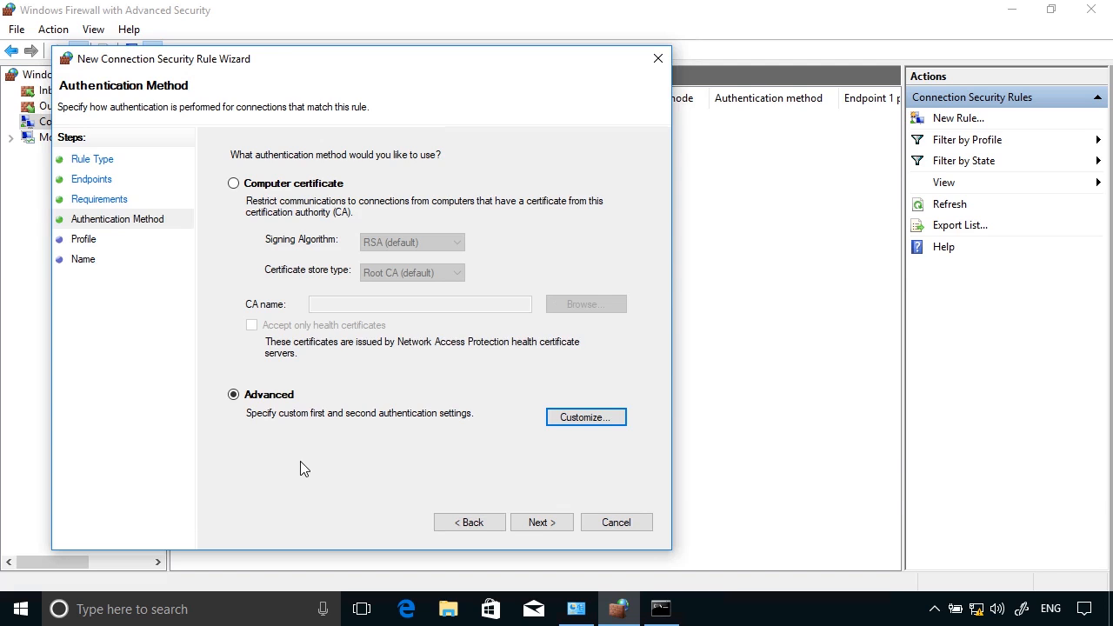
Step: Keep the Domain, Private and Public profiles and enter the name Shared Key Authentication
click(536, 522)
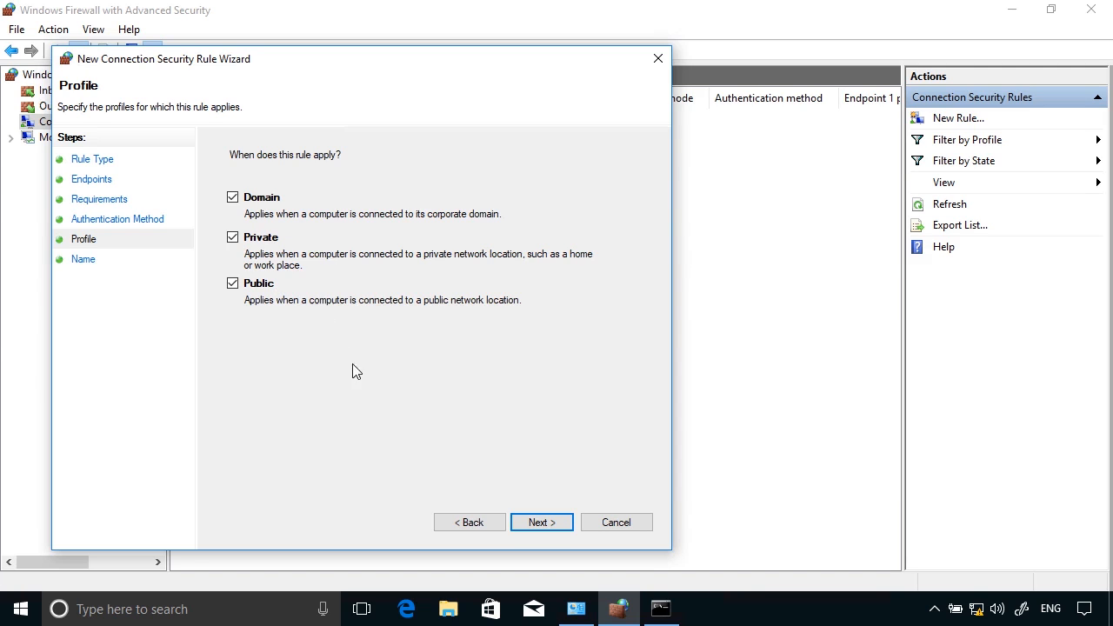
click(555, 522)
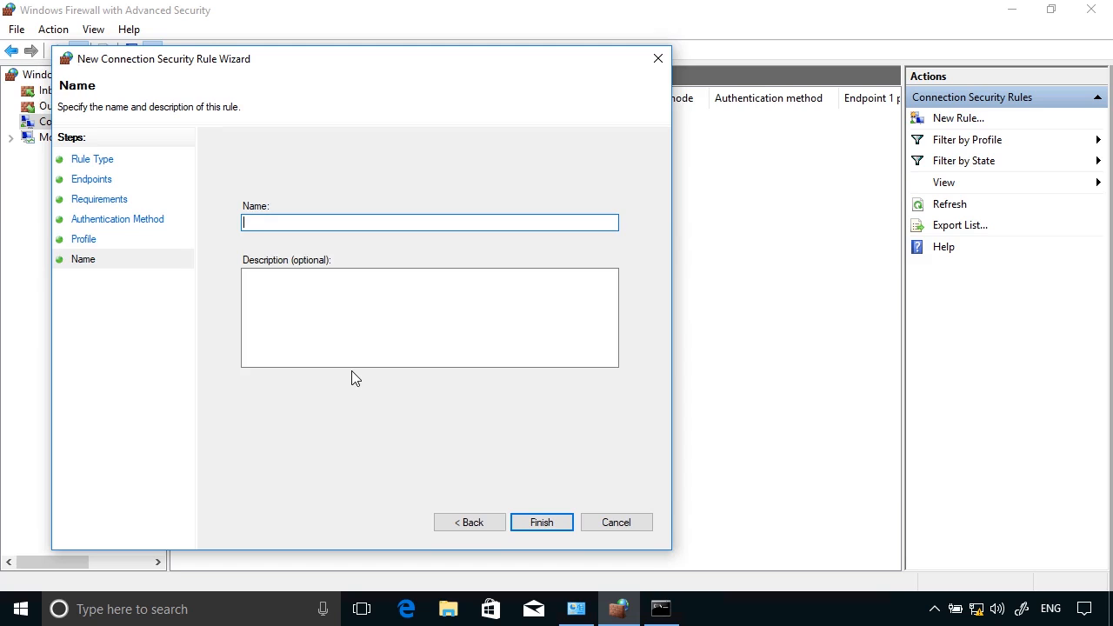
text(Shared Key Authentiction)
key(BackSpace)
key(BackSpace)
key(BackSpace)
key(BackSpace)
key(BackSpace)
key(BackSpace)
key(BackSpace)
Step: Complete the name, finish the rule, and check that the dc.pearson.com ping times out
text(tication)
click(539, 522)
key(alt+Tab)
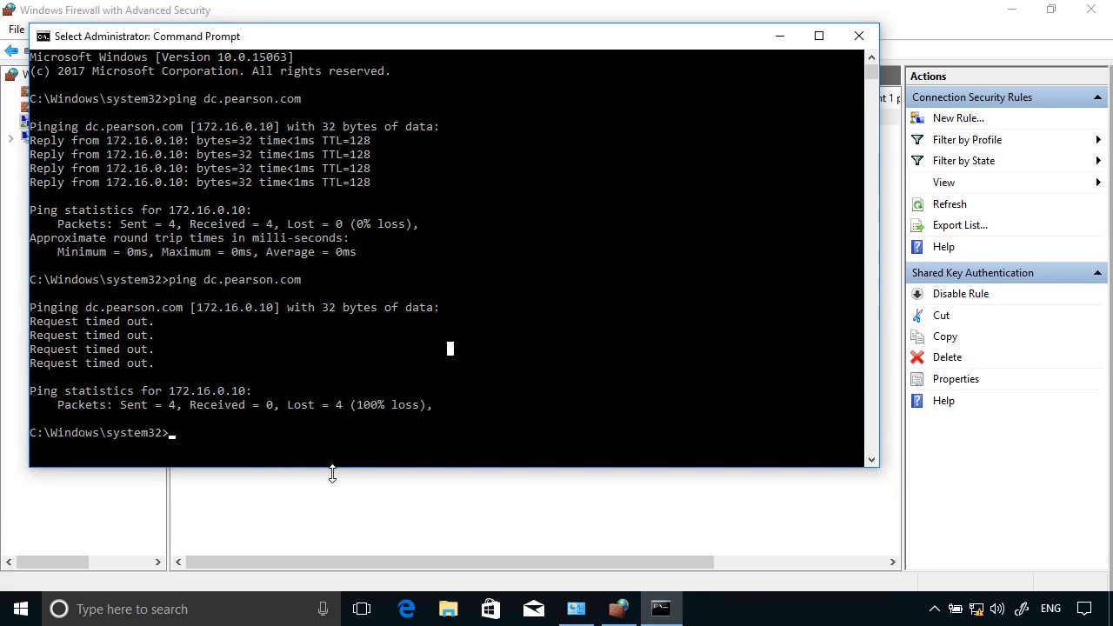
click(774, 527)
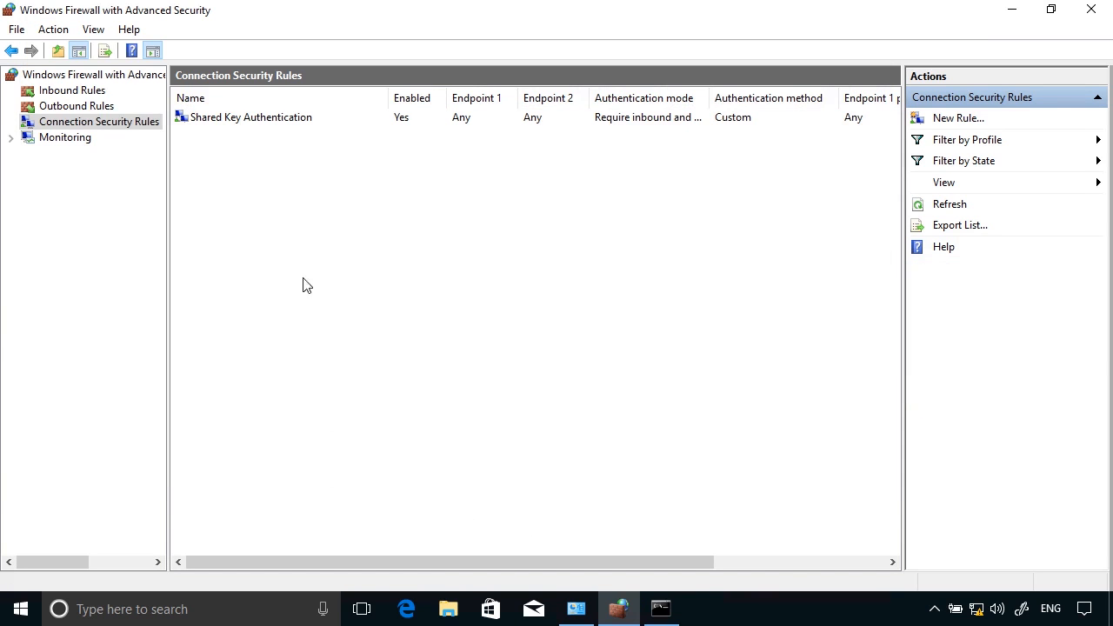
click(309, 120)
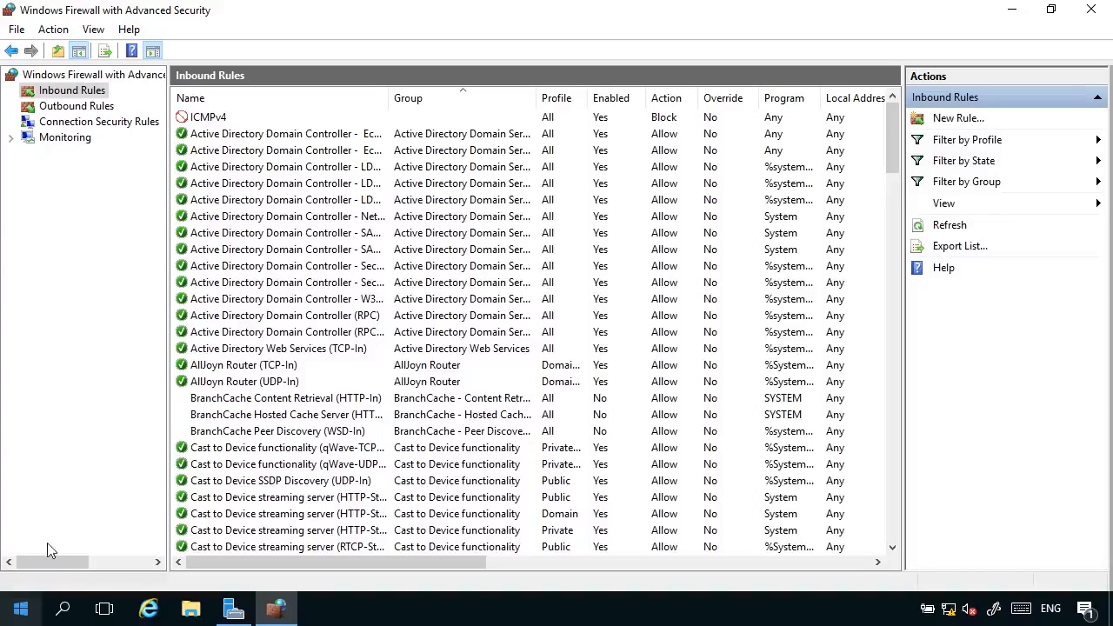
Step: On the second computer, start a Server-to-server rule with any endpoints, requiring inbound authentication
click(122, 127)
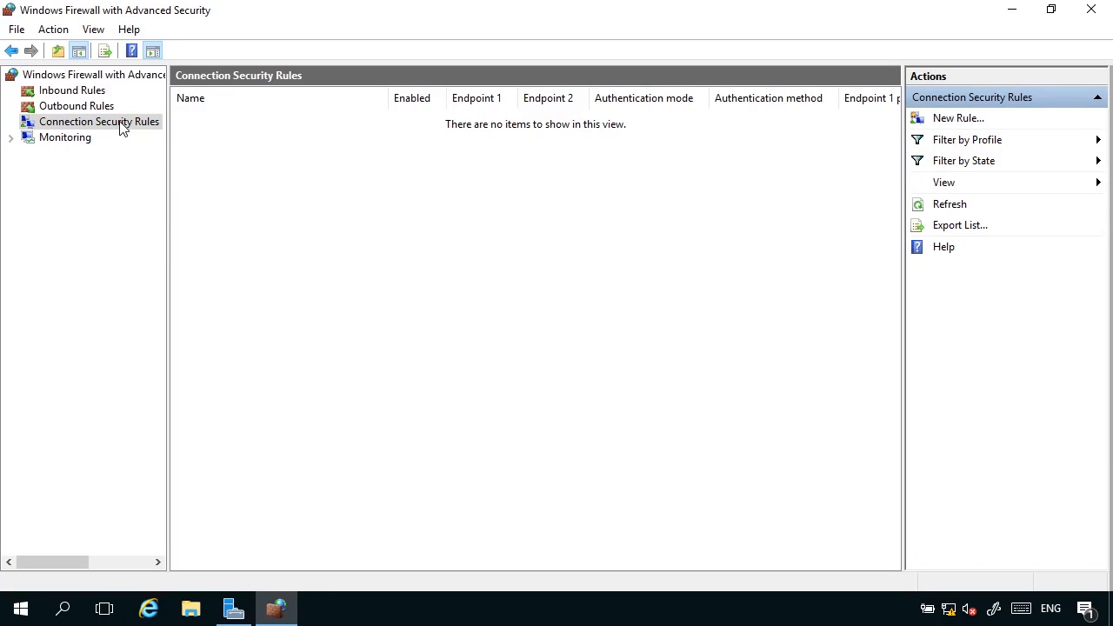
right_click(122, 127)
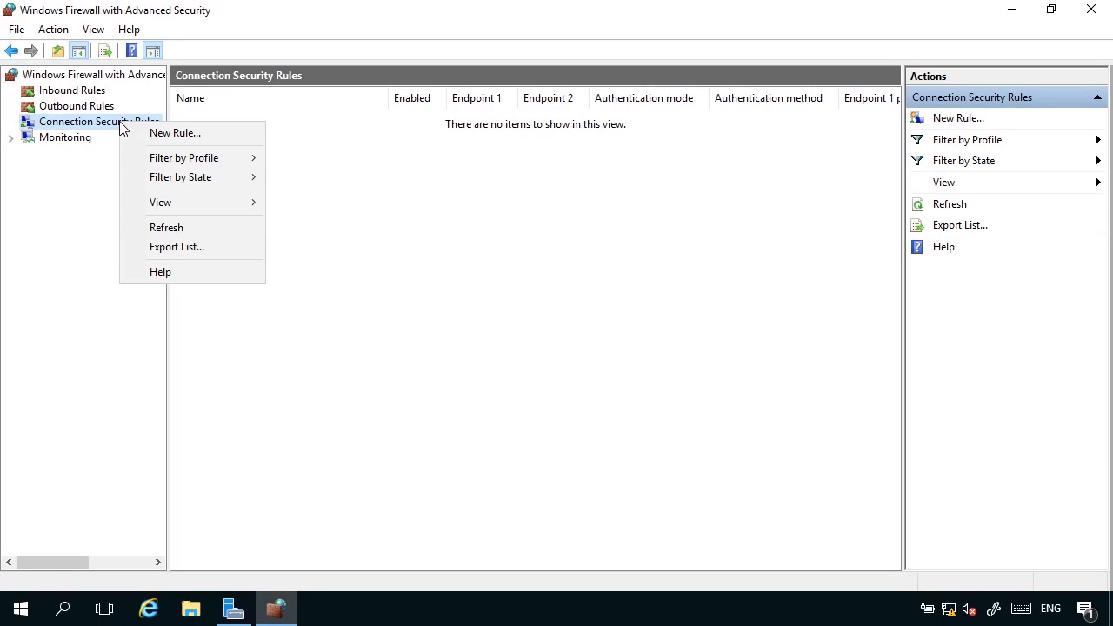
click(174, 133)
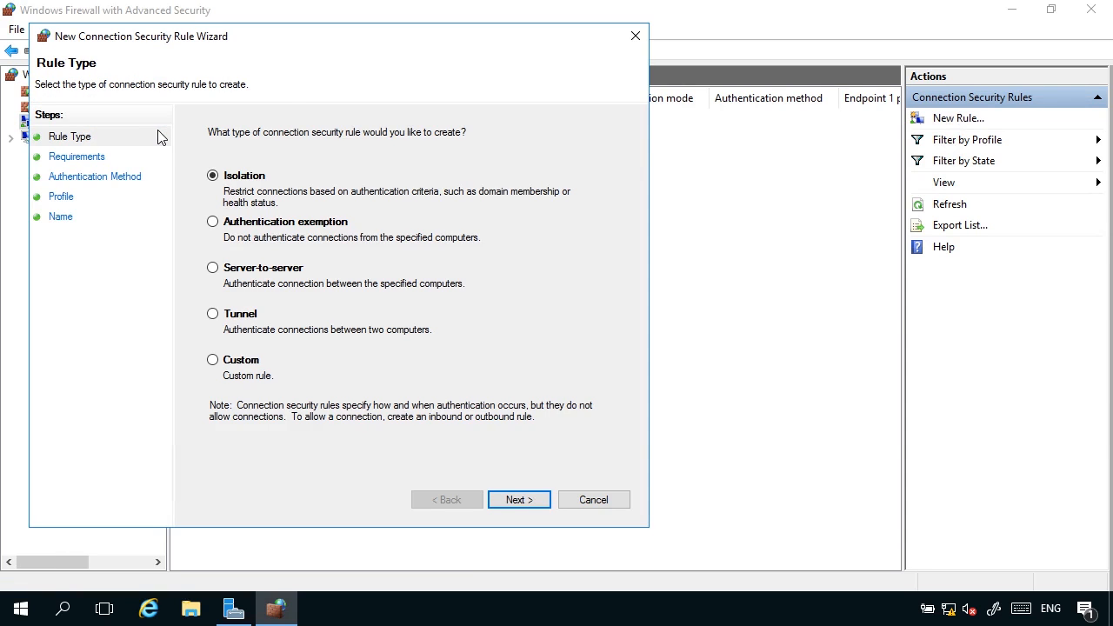
click(249, 268)
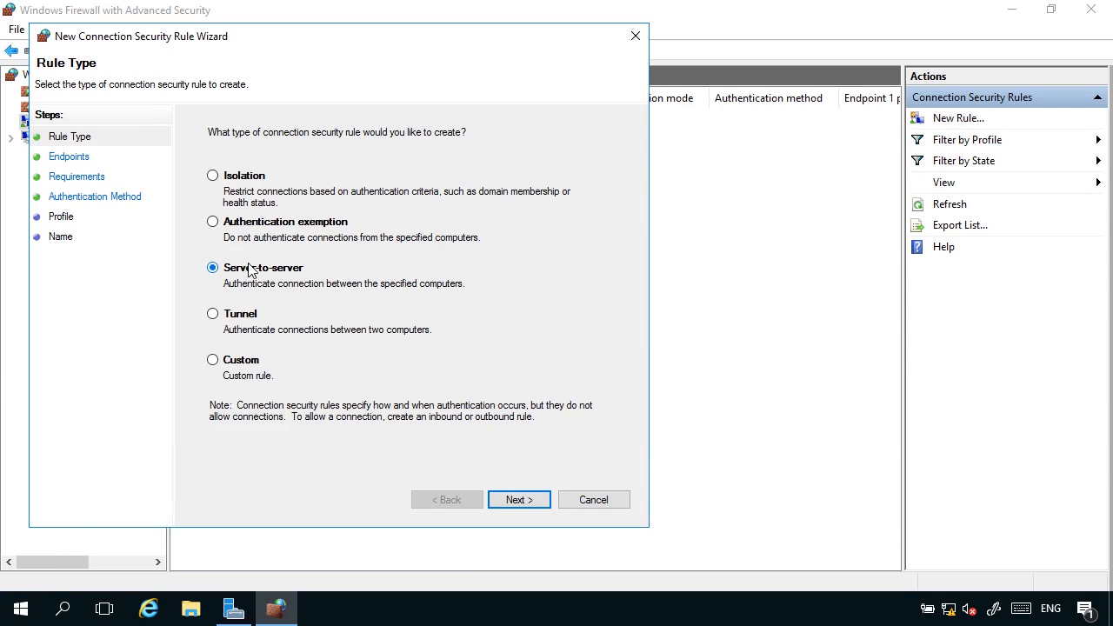
click(504, 501)
click(507, 502)
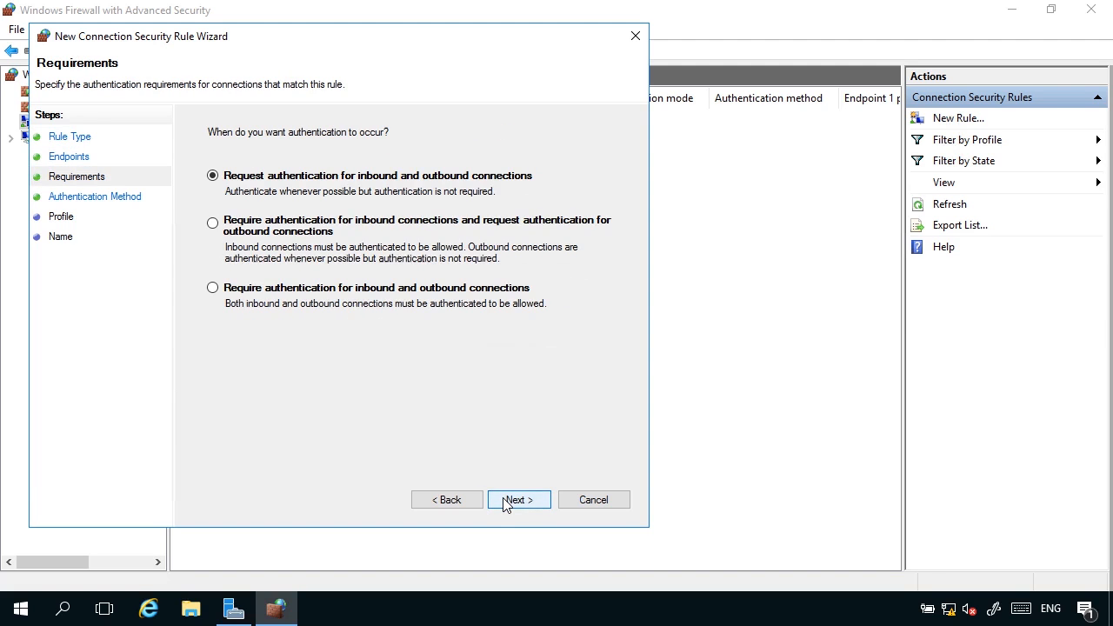
click(261, 222)
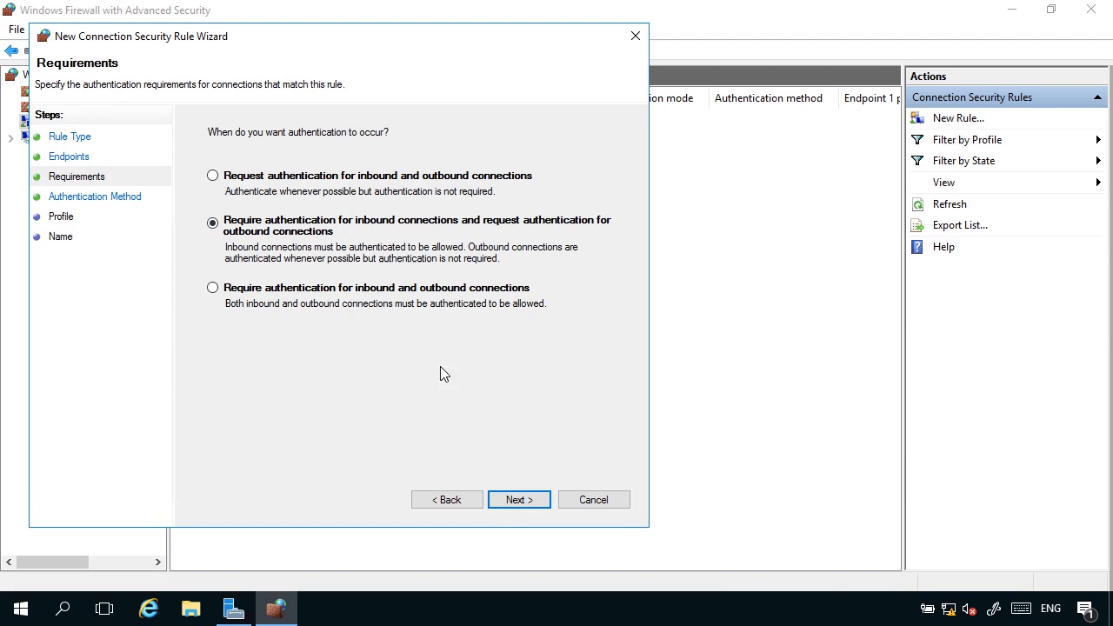
click(522, 501)
Step: Set a preshared key as the rule's first authentication method, entering the shared key
click(262, 376)
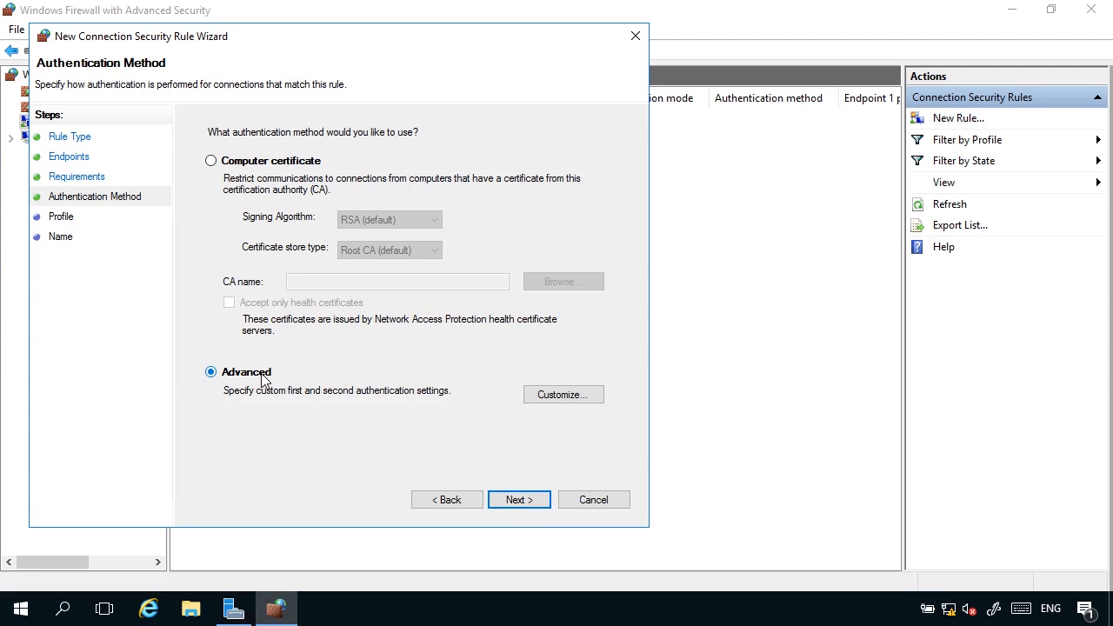
click(533, 401)
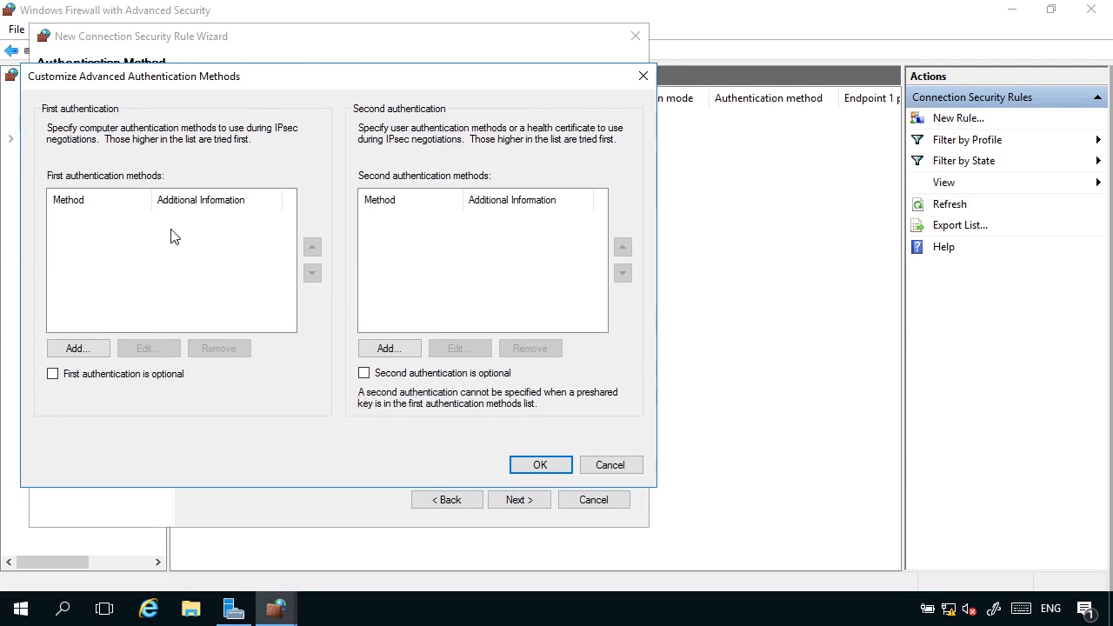
click(98, 348)
click(248, 317)
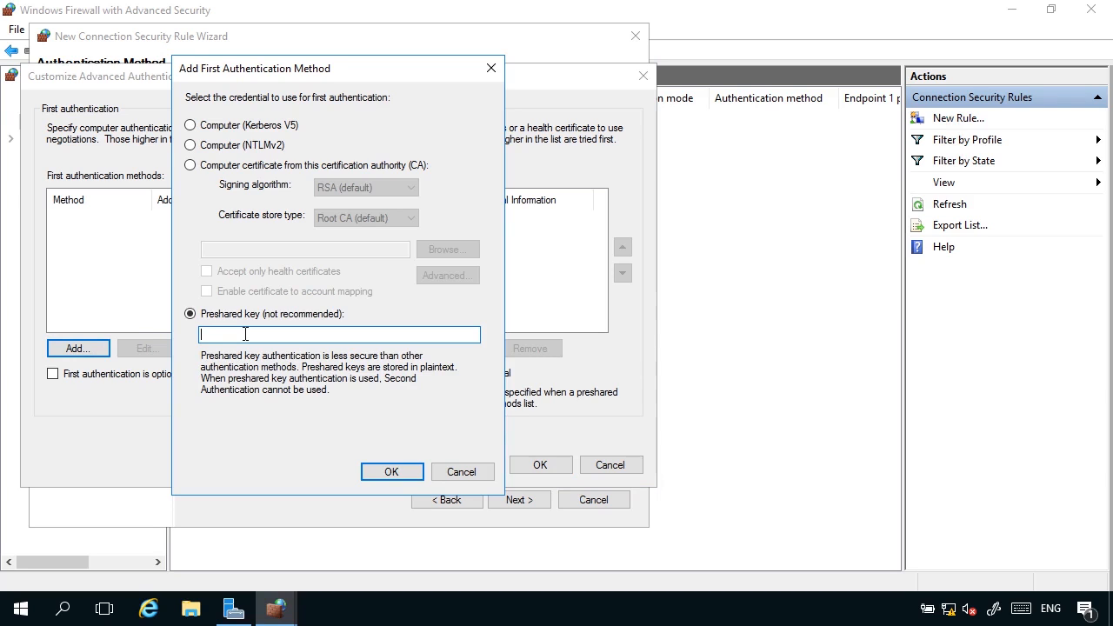
text(Pa55w.rd)
click(401, 476)
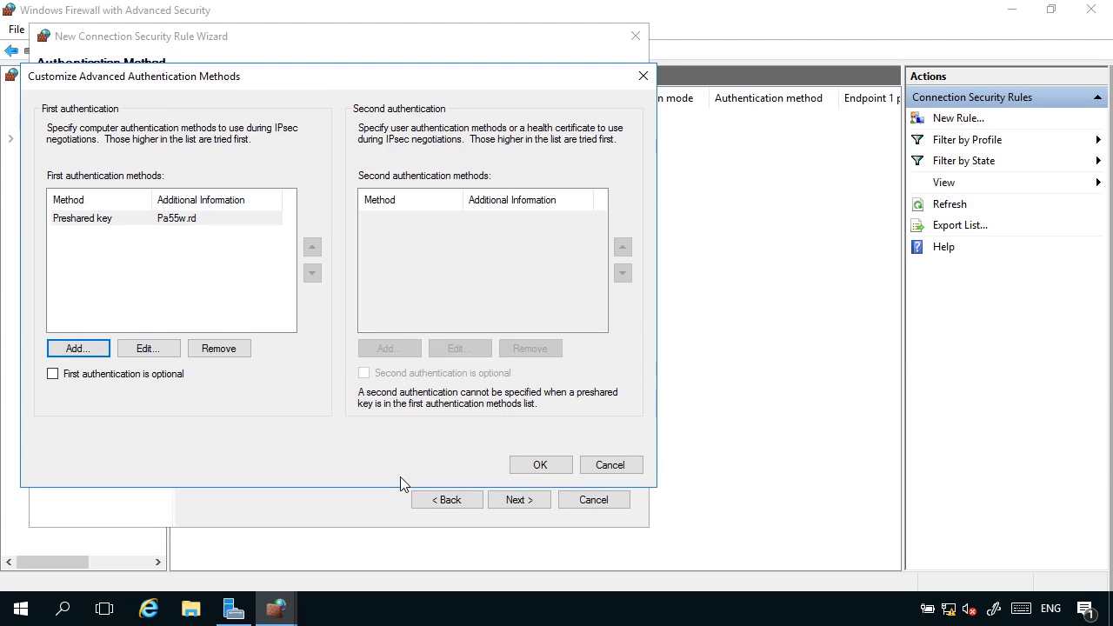
click(536, 467)
Step: Keep all profiles, name the rule Shared Key Authentication, and finish it
click(511, 499)
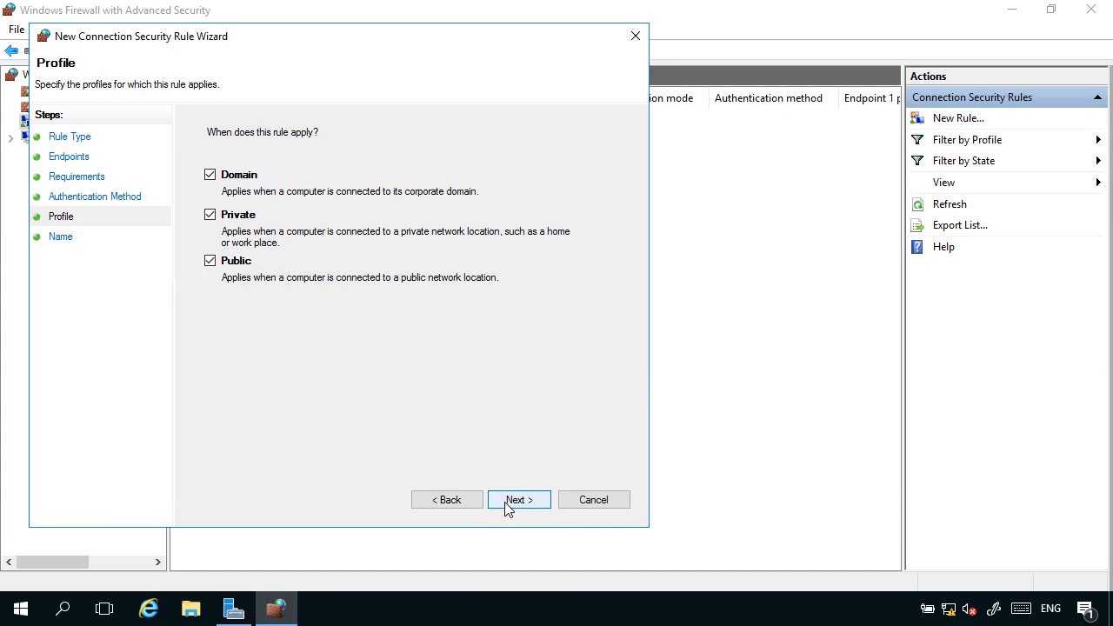
click(509, 505)
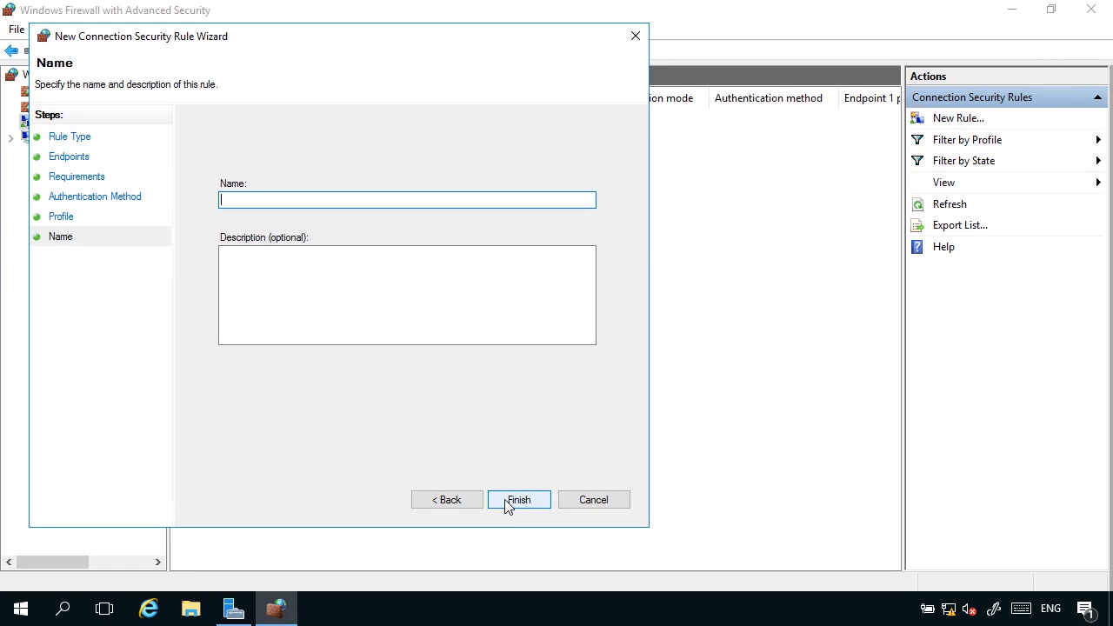
text(Shared Ket)
key(BackSpace)
text(y Authentication)
click(525, 510)
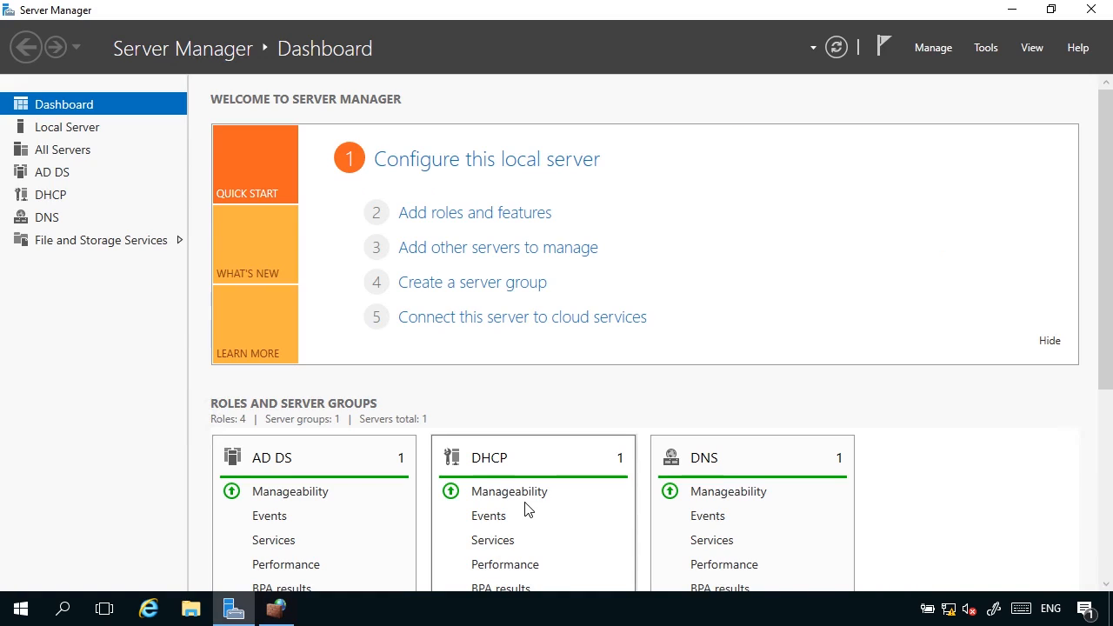
Step: Change the inbound ICMPv4 rule's action to Allow the connection if it is secure
click(287, 610)
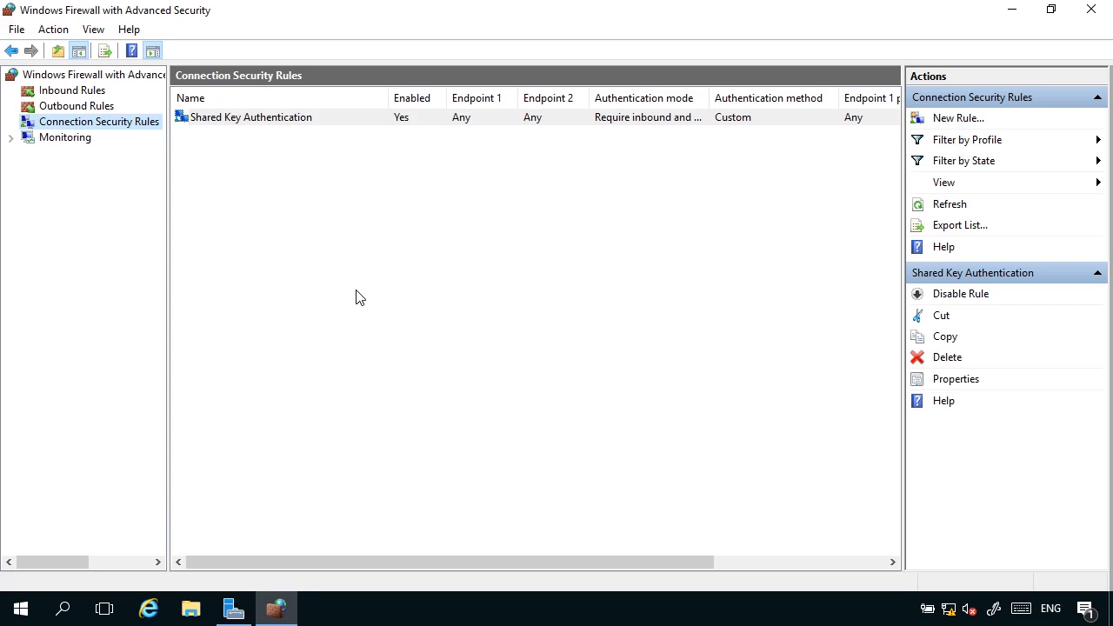
click(44, 97)
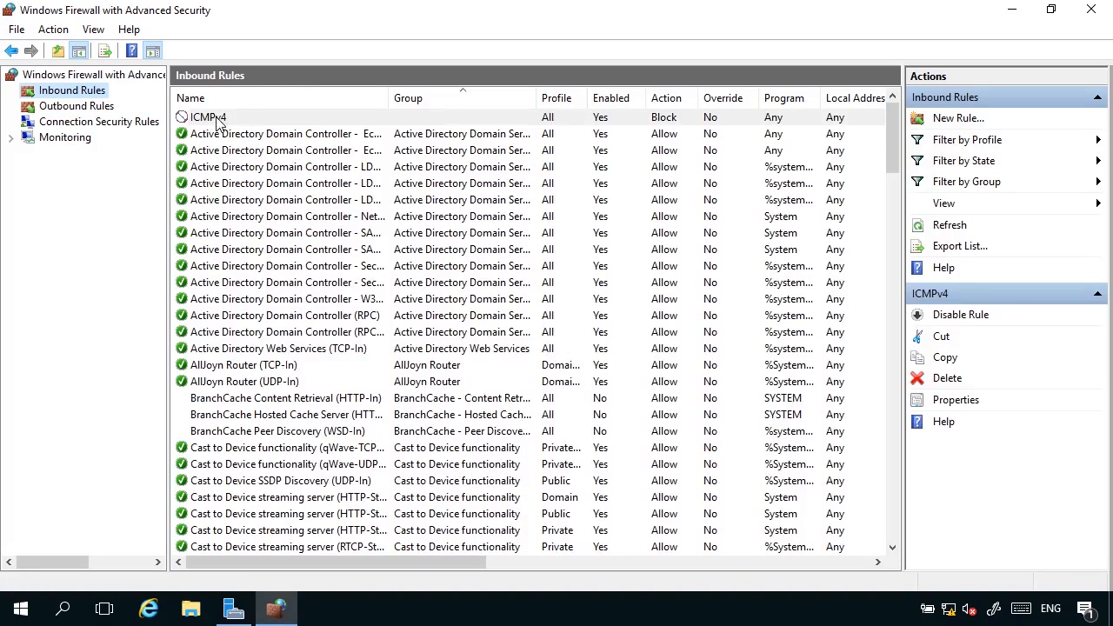
click(224, 122)
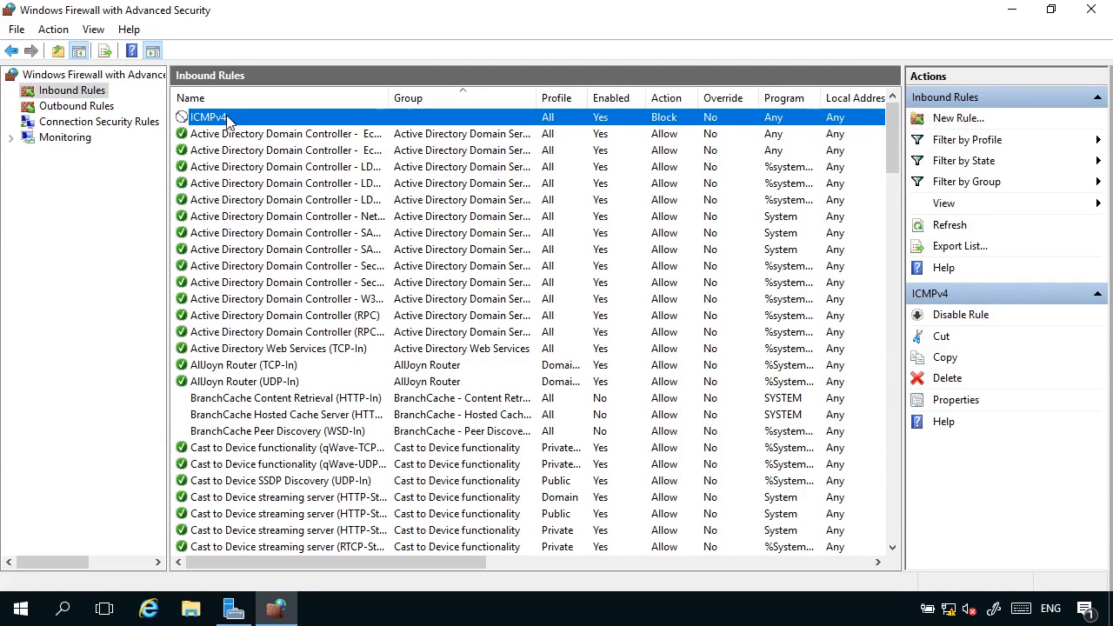
right_click(226, 120)
click(266, 218)
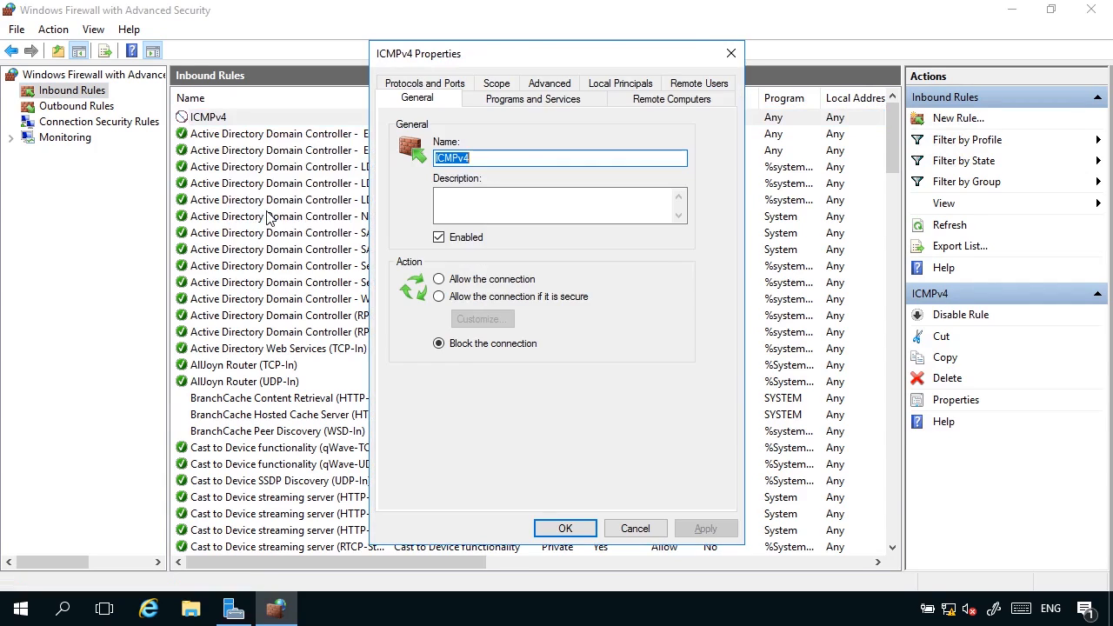
click(500, 298)
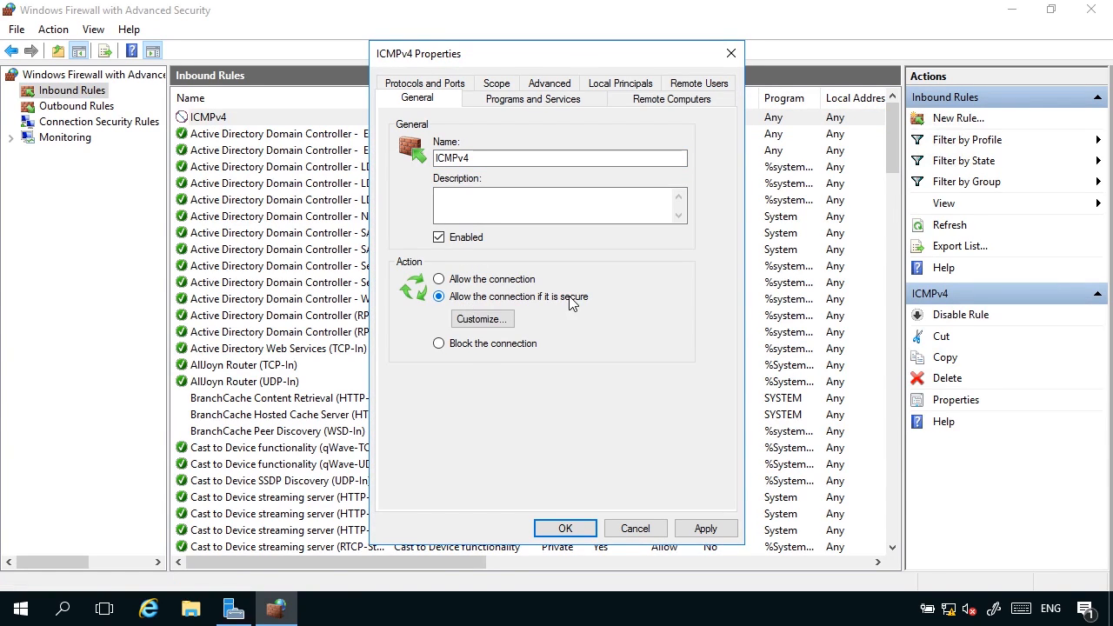
click(493, 321)
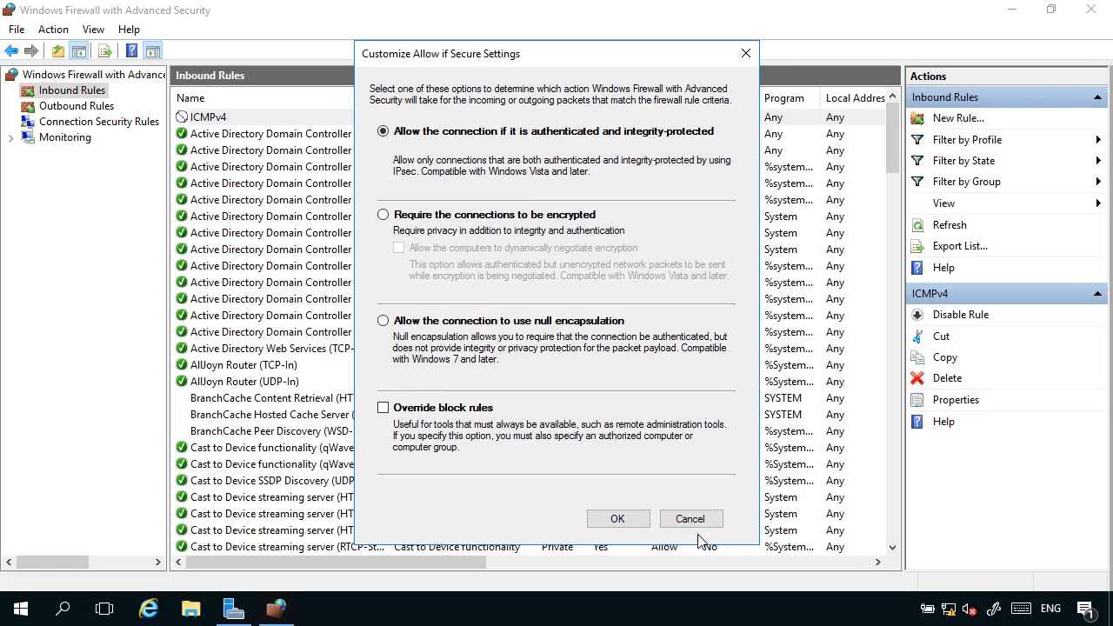
click(620, 520)
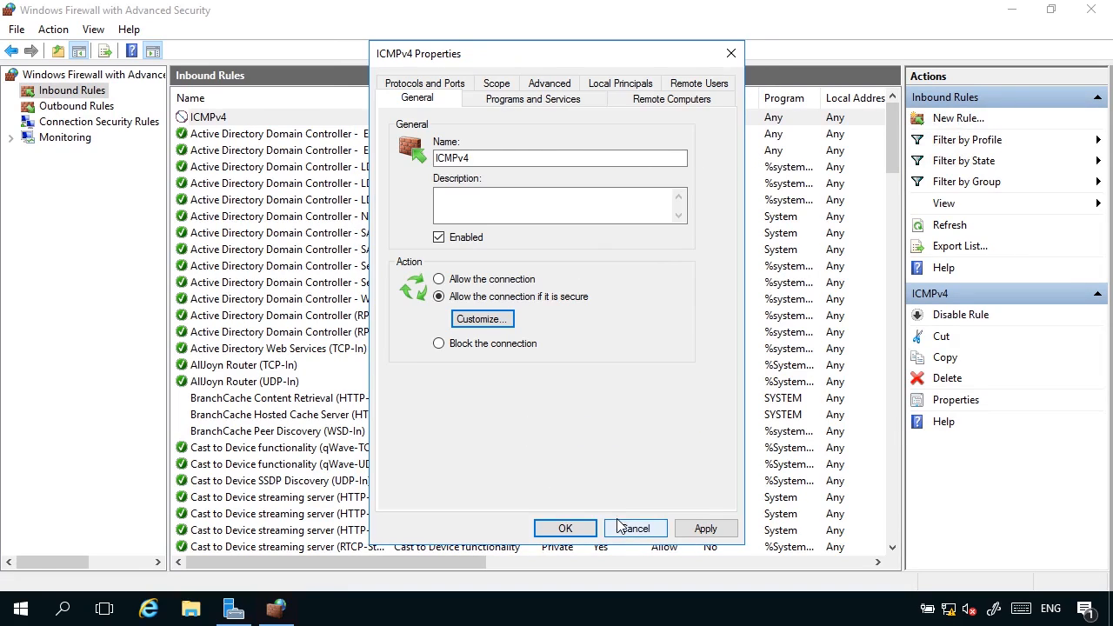
click(566, 529)
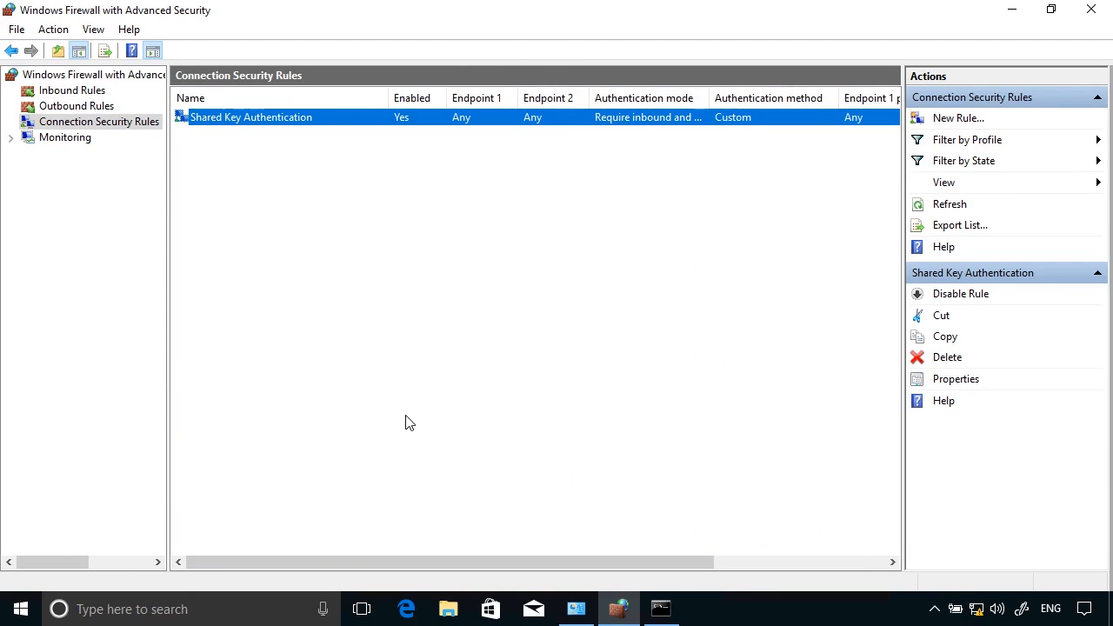
Step: Re-run ping dc.pearson.com in Command Prompt, now getting 4 replies with 0% loss
click(442, 433)
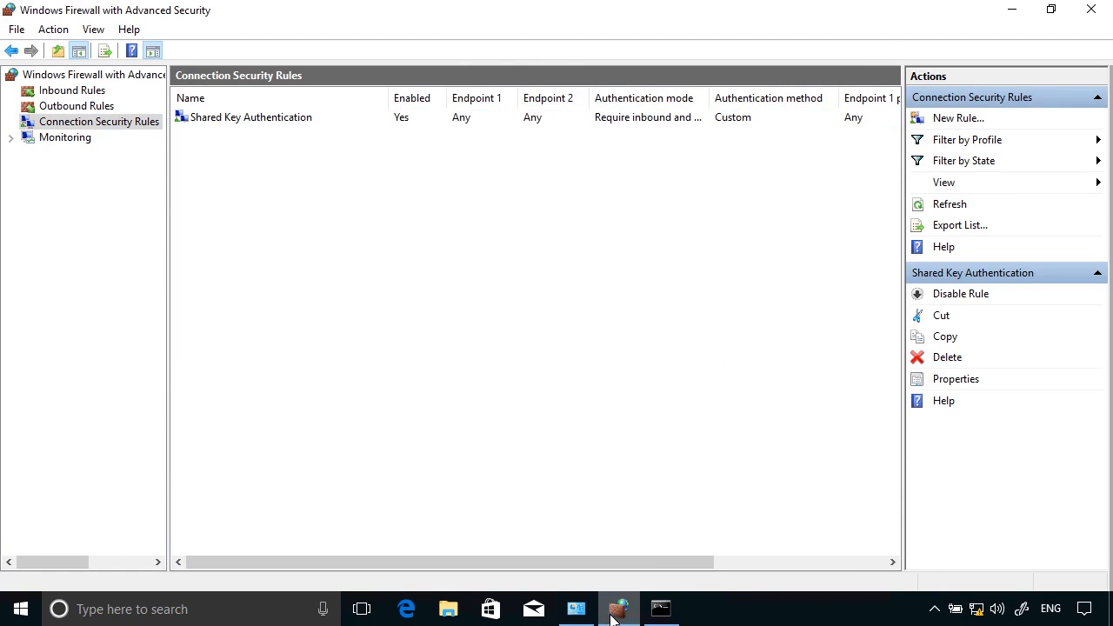
click(661, 609)
drag(274, 34, 289, 59)
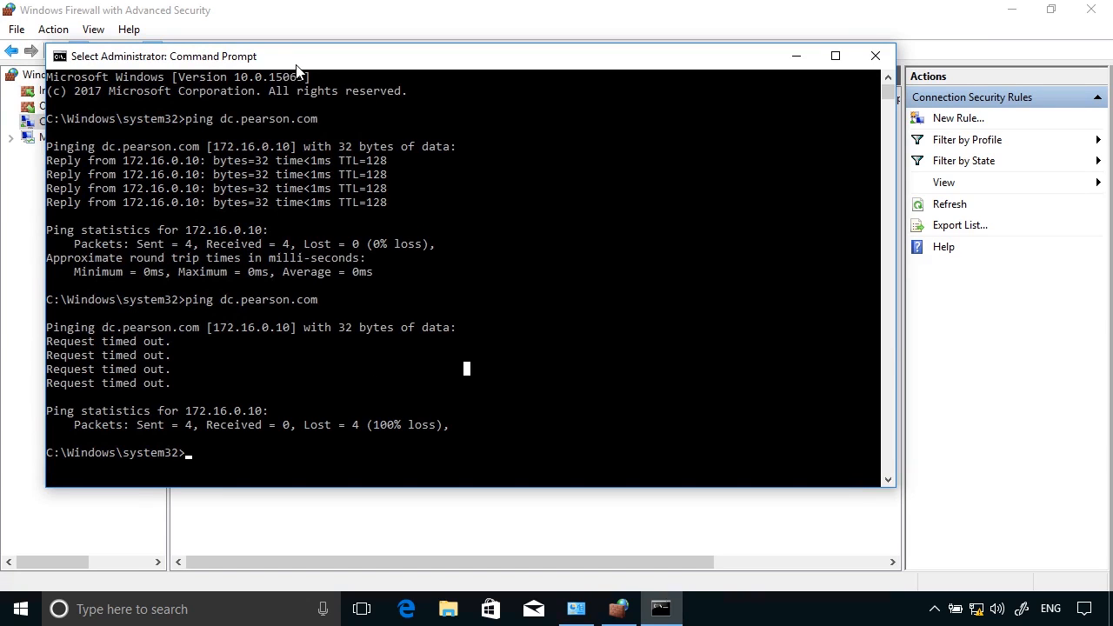
key(Up)
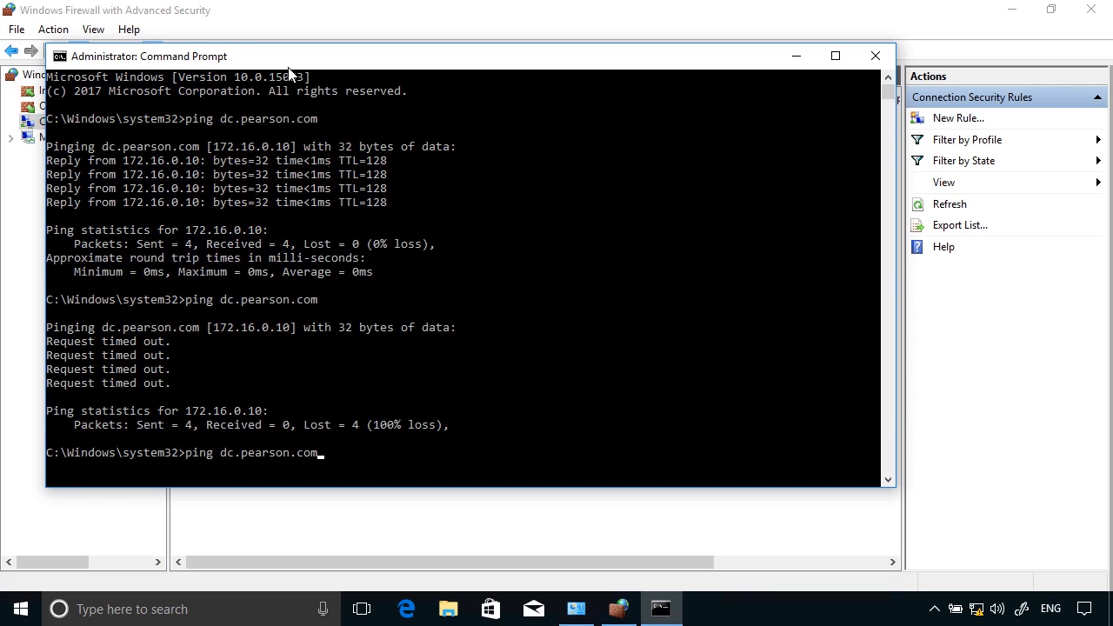
key(Return)
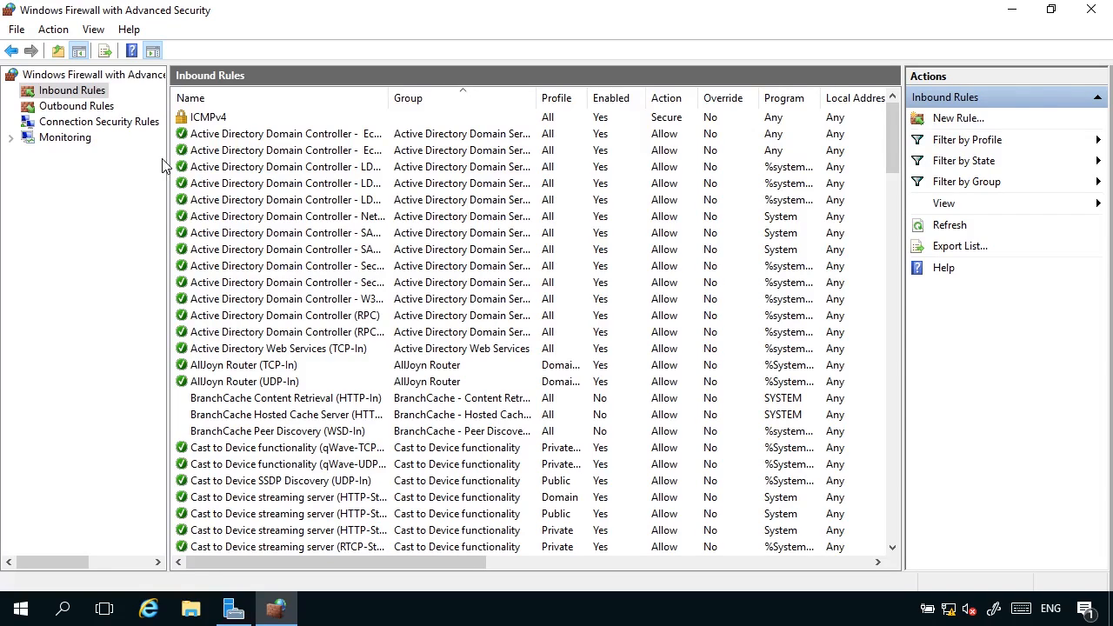
Step: Under Monitoring, view the active Shared Key Authentication rule, then list the Main Mode security associations
click(81, 122)
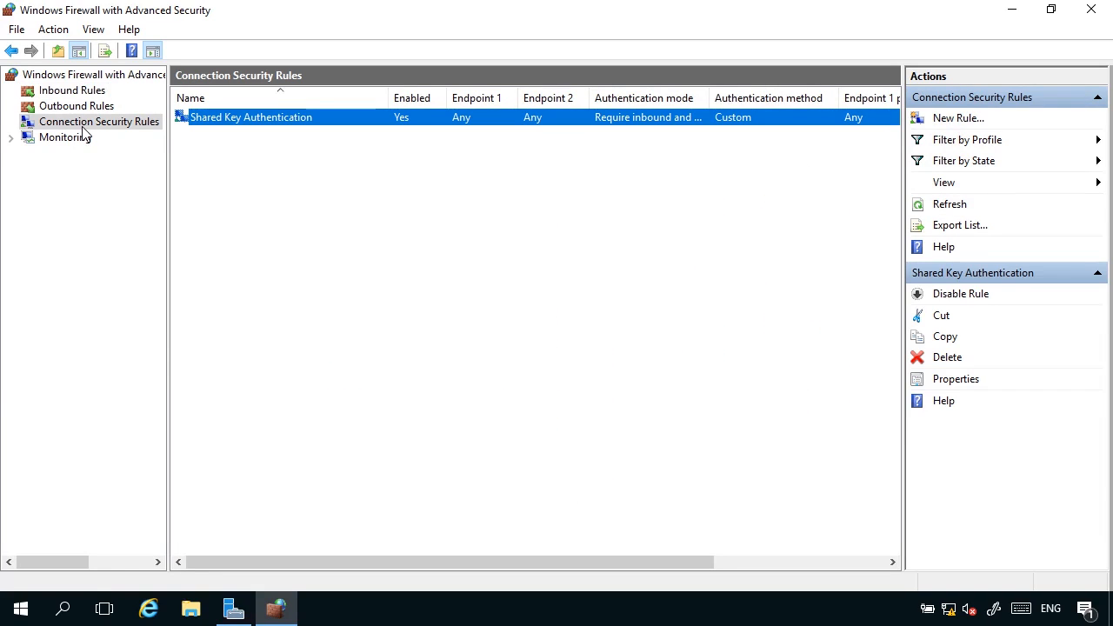
click(41, 141)
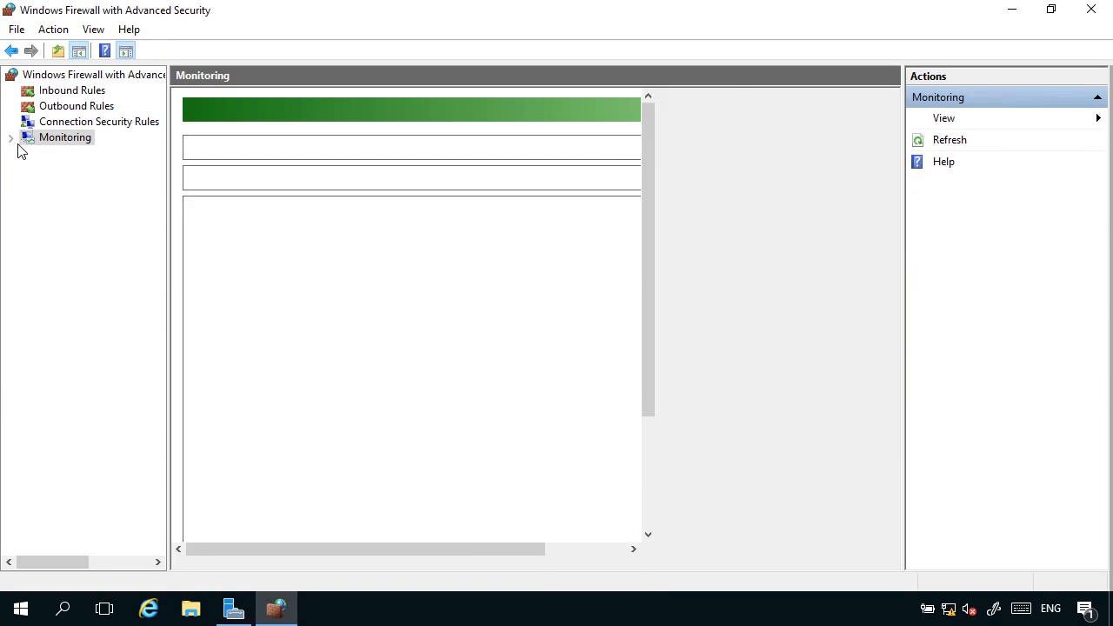
click(10, 138)
click(83, 170)
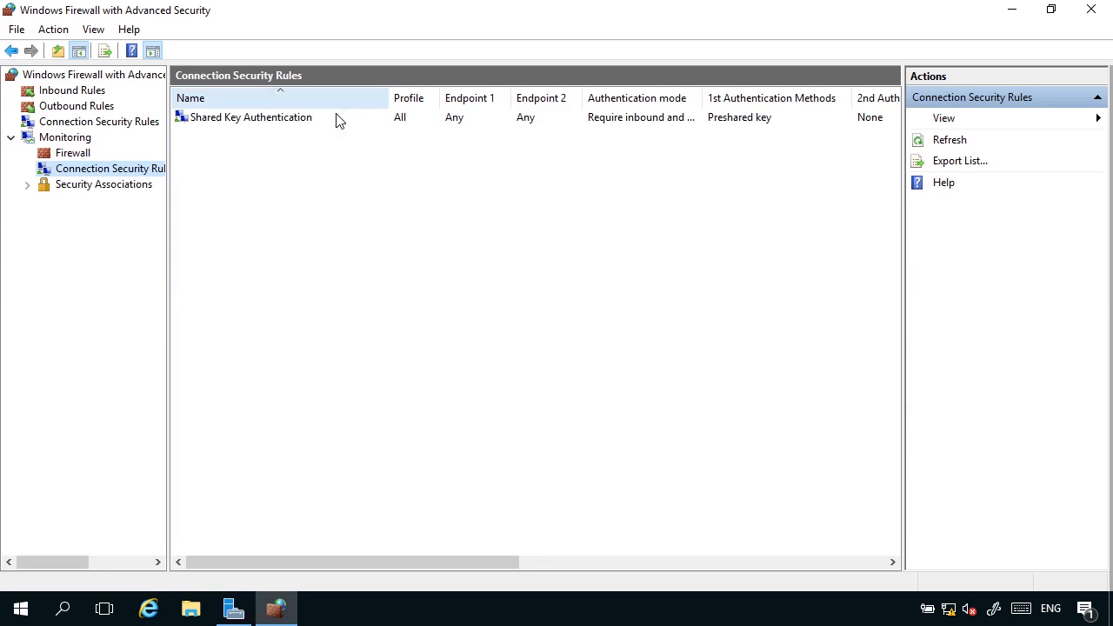
click(281, 119)
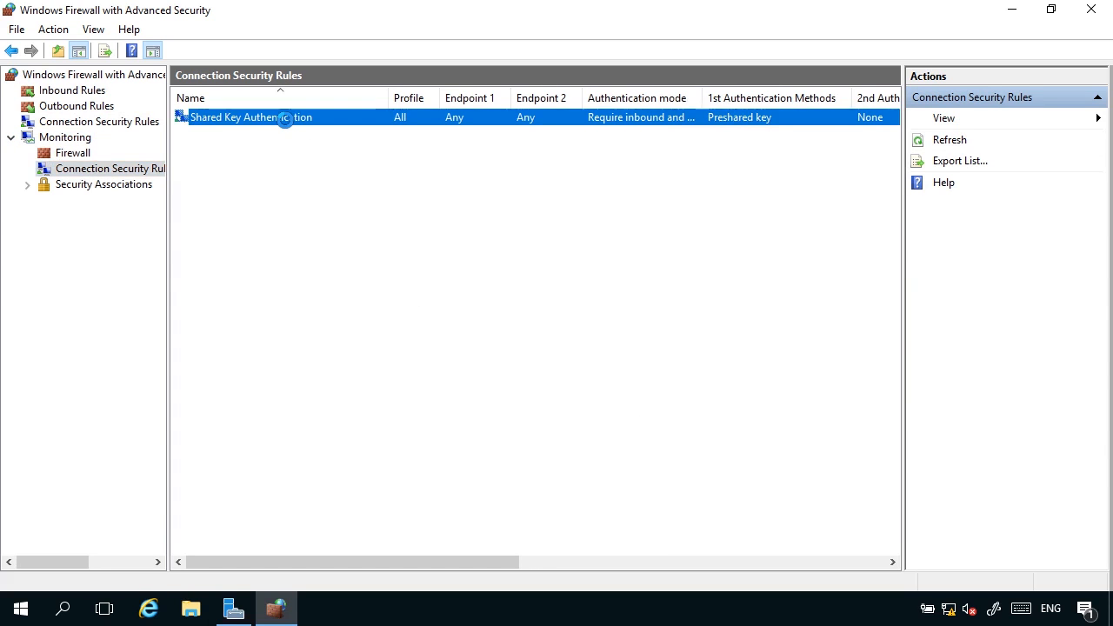
click(27, 186)
click(99, 202)
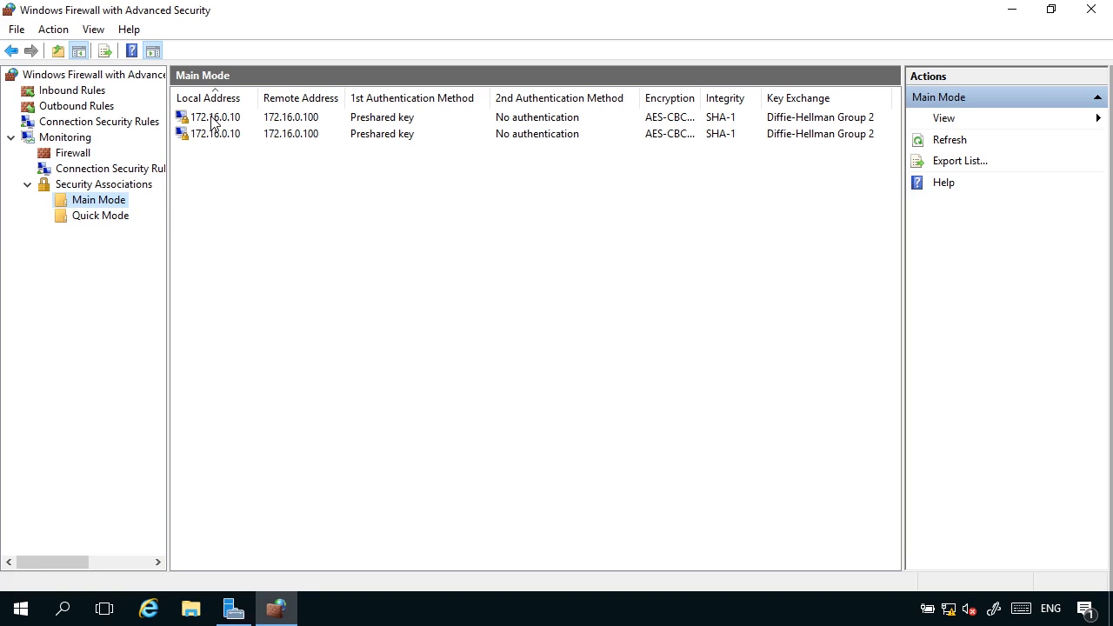
Step: Review the first Main Mode security association's properties, then close them
click(304, 123)
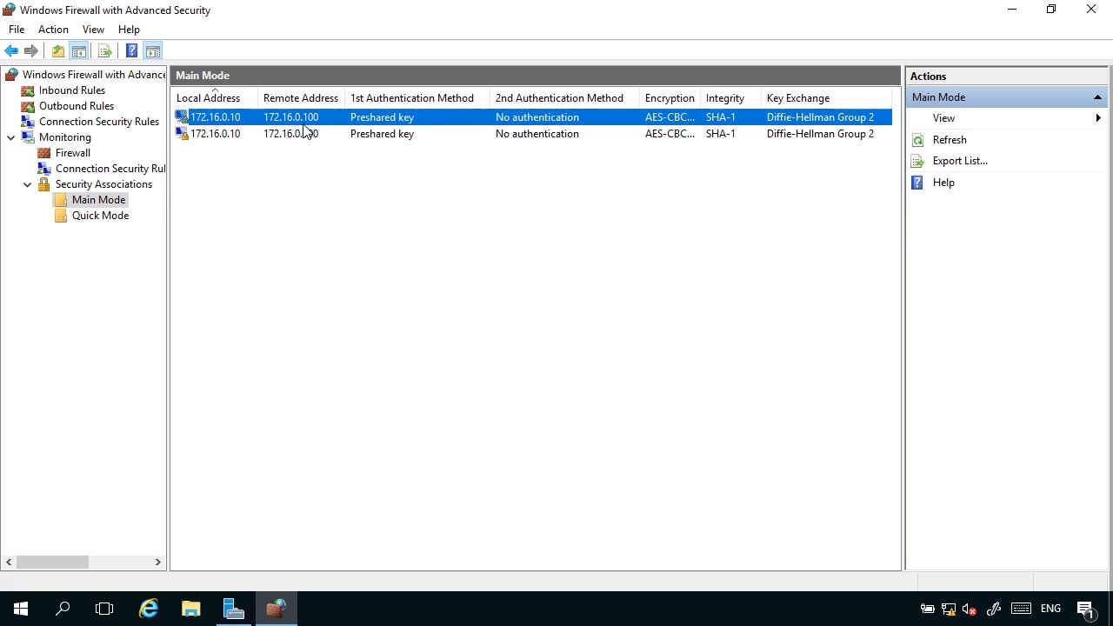
right_click(304, 122)
click(352, 132)
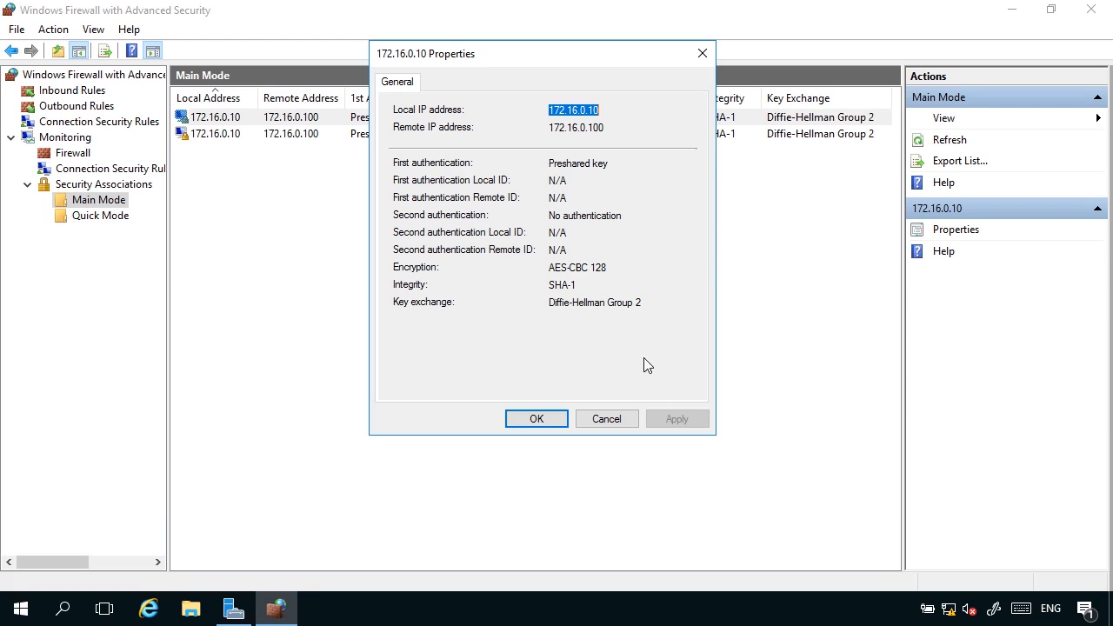
click(603, 418)
Step: Show the Quick Mode association between 172.16.0.10 and 172.16.0.100 and review its properties
click(102, 217)
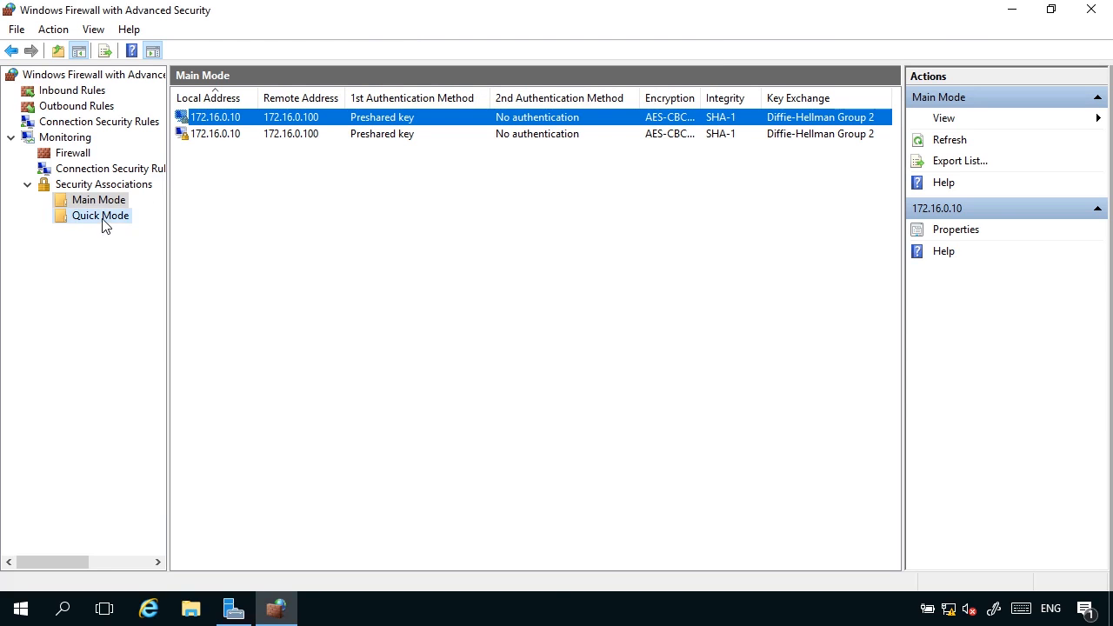
right_click(228, 122)
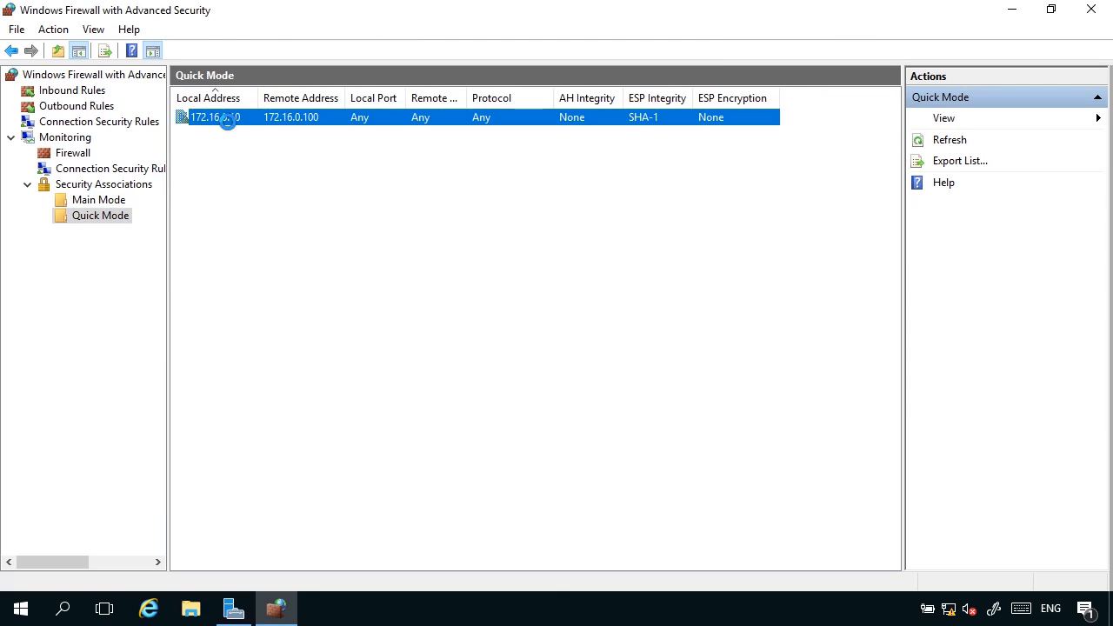
click(279, 135)
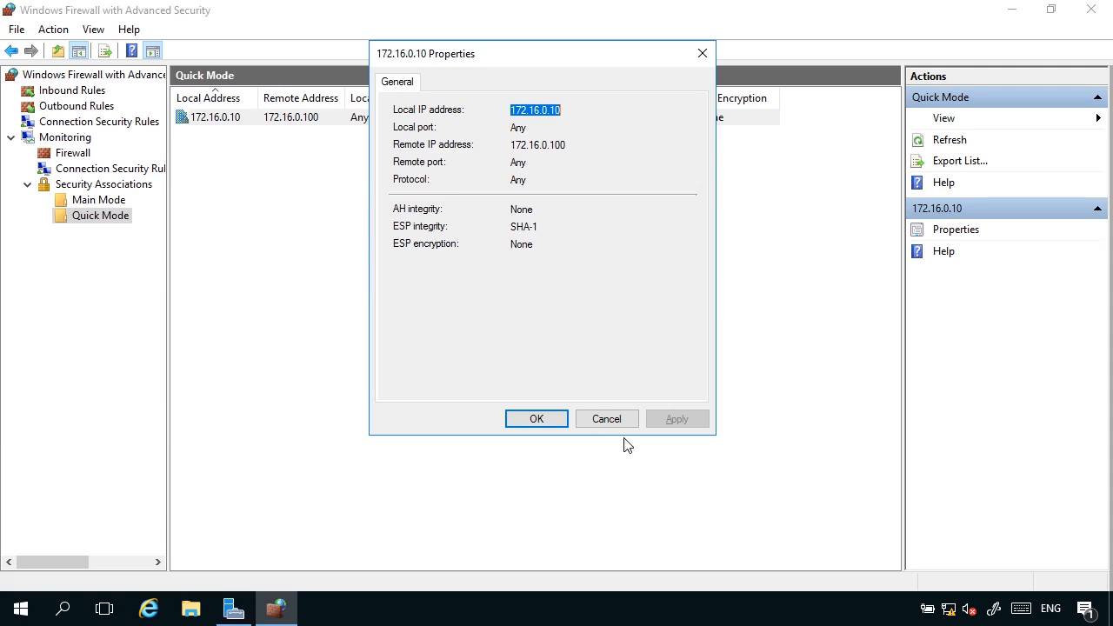
click(607, 420)
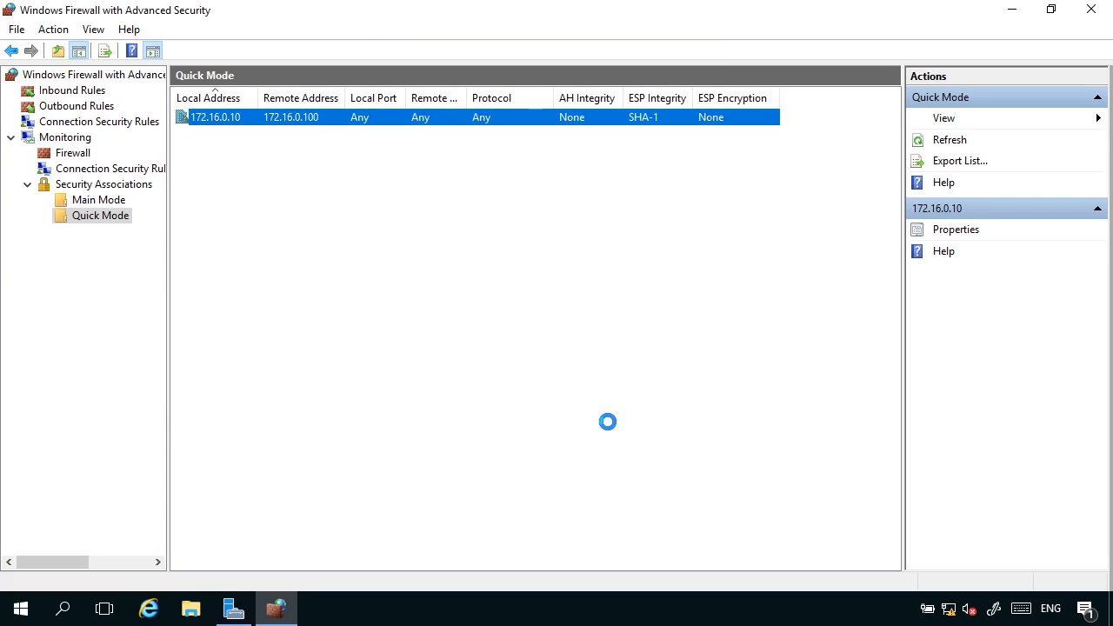